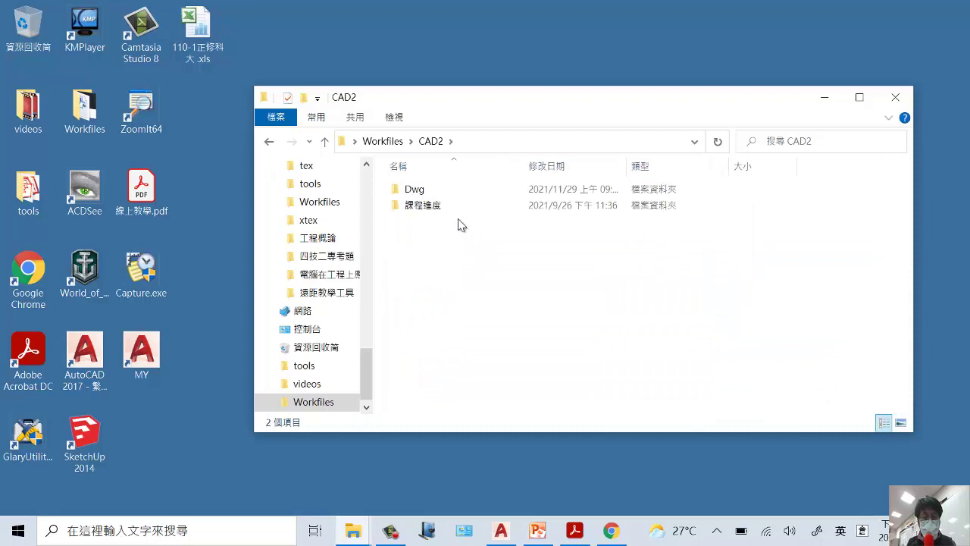
- Open the drawing 期中考.dwg from the 09 期中考 folder inside 課程進度
double_click(468, 206)
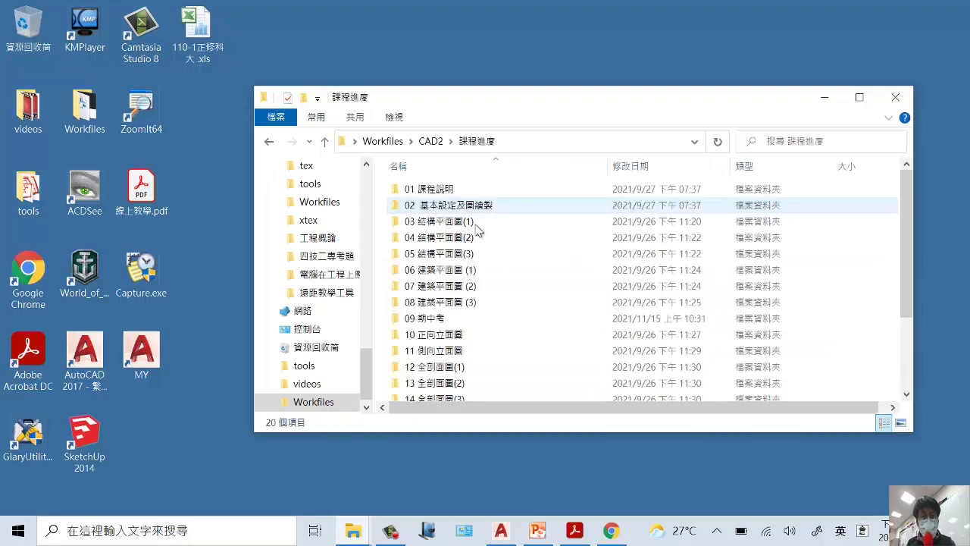
double_click(477, 324)
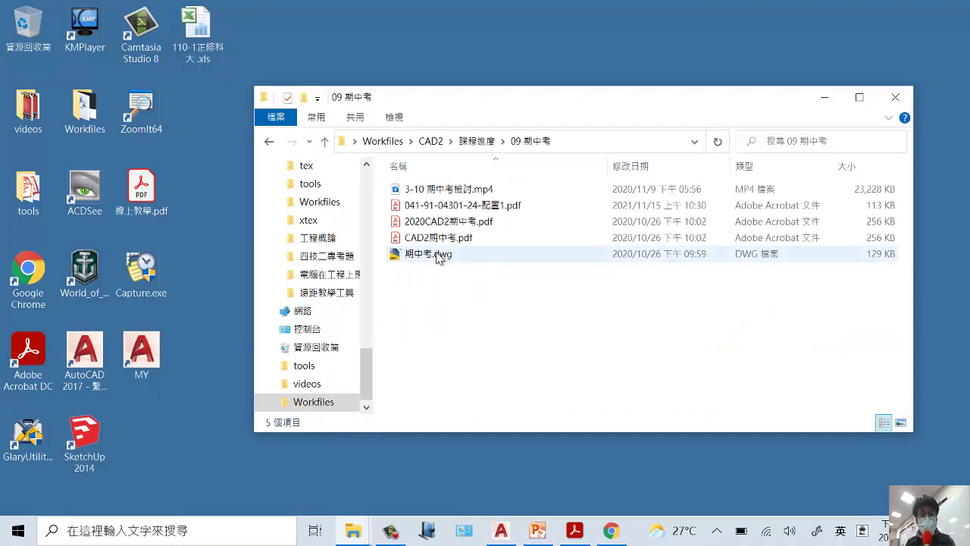
double_click(437, 254)
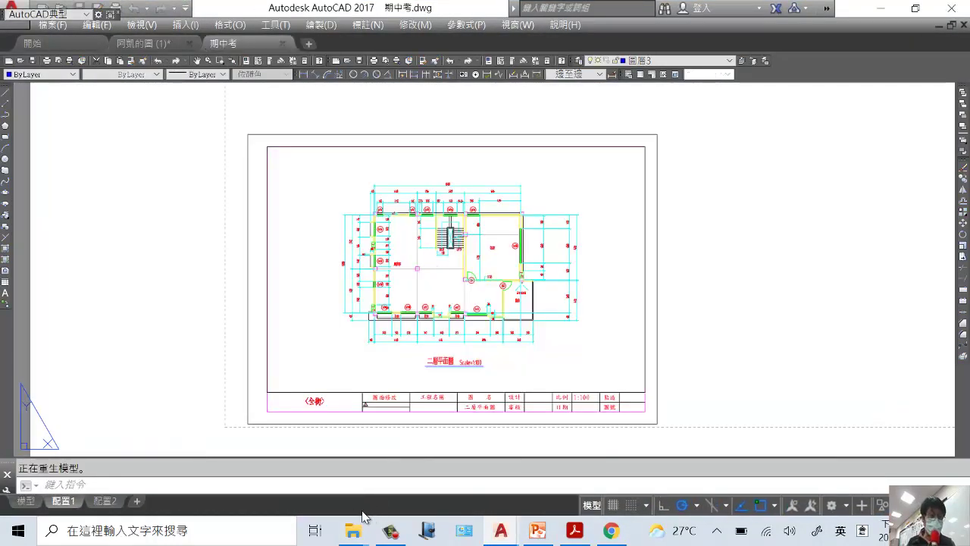
- Examine the second-floor plan and its dimensions in model space
left_click(25, 501)
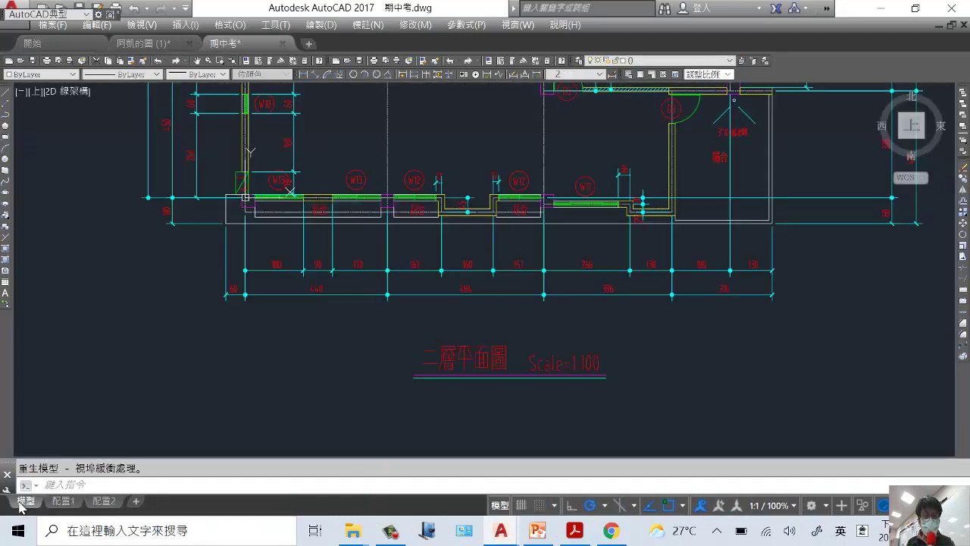
scroll(465, 375, "down", 4)
middle_click_drag(528, 349, 480, 359)
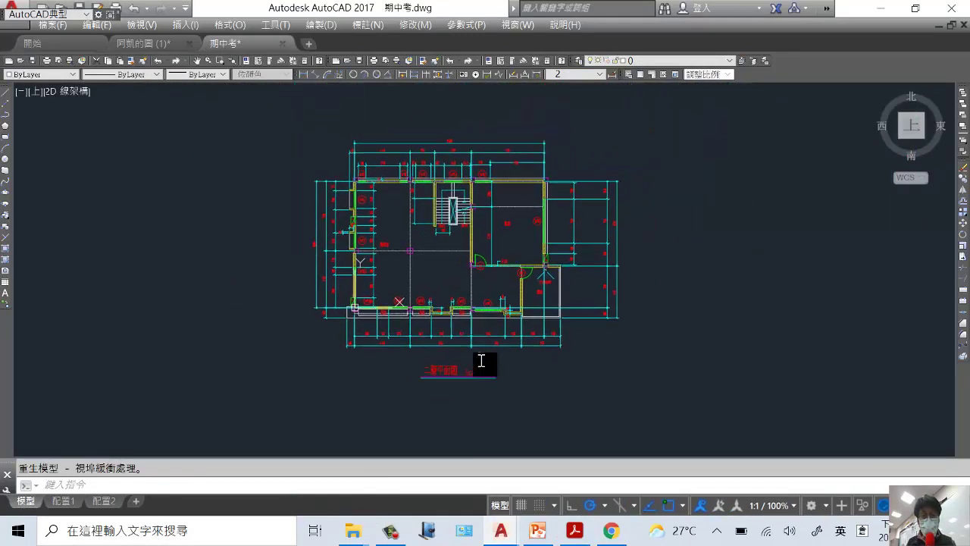
scroll(632, 329, "up", 5)
middle_click_drag(529, 336, 688, 357)
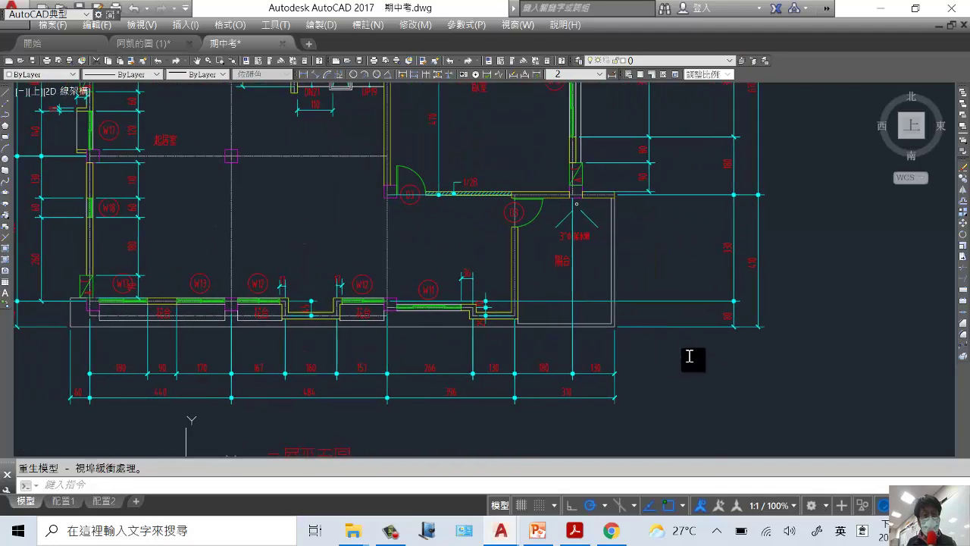
scroll(579, 288, "down", 3)
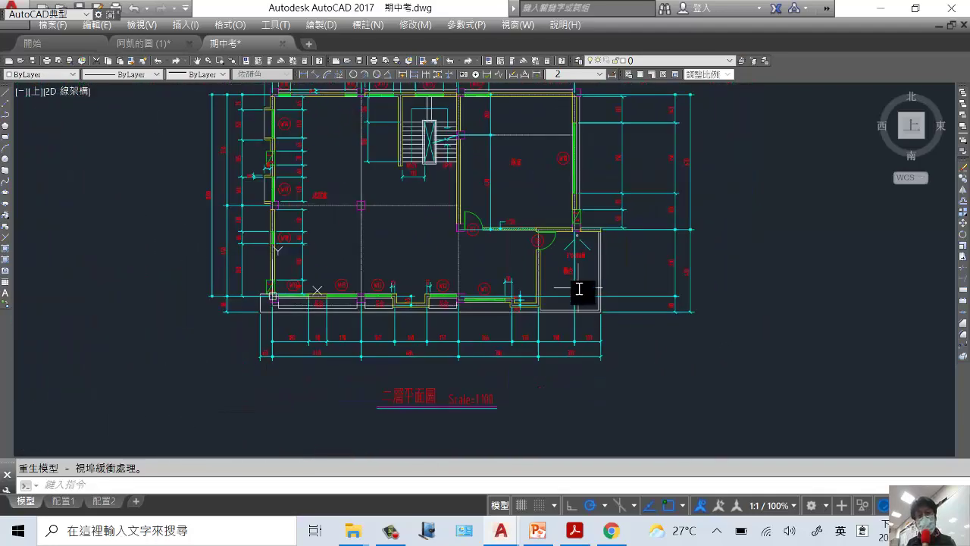
scroll(632, 321, "down", 2)
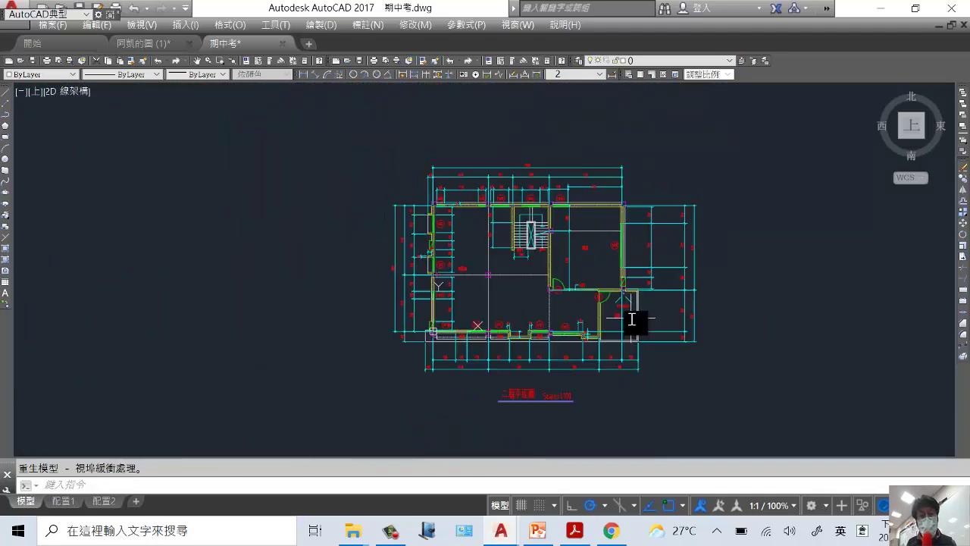
- Set up a plot of layout 配置1 using the previous plot's page setup and the monochrome.ctb plot style table
left_click(62, 502)
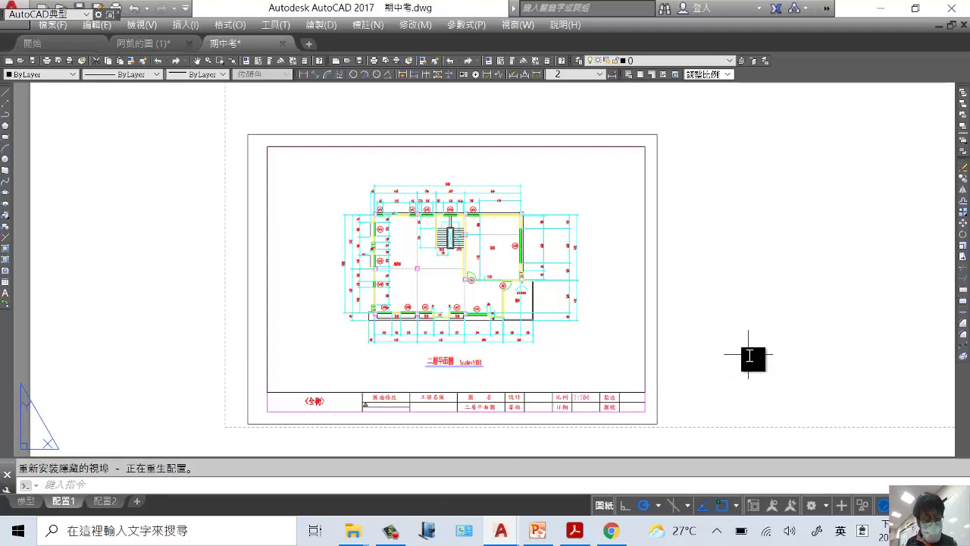
key("ctrl+p")
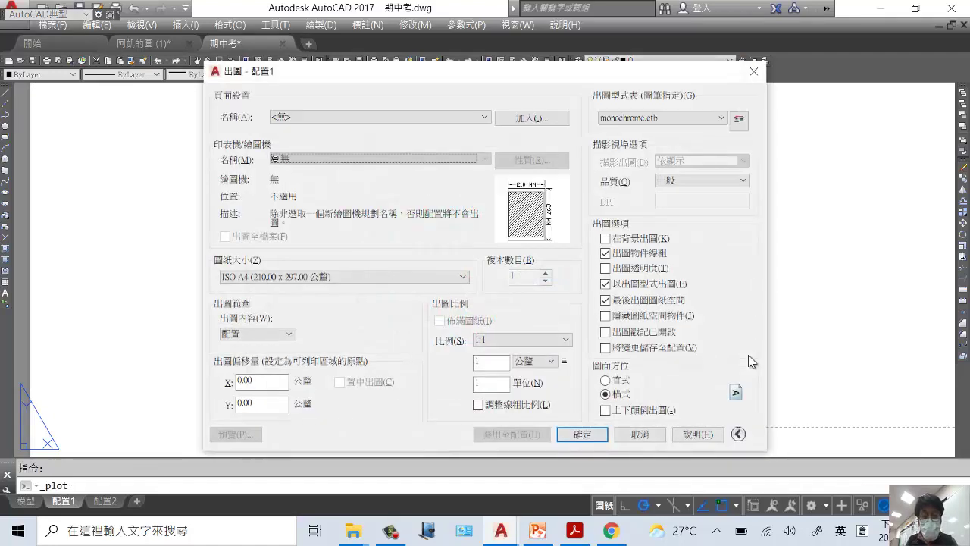
left_click(485, 117)
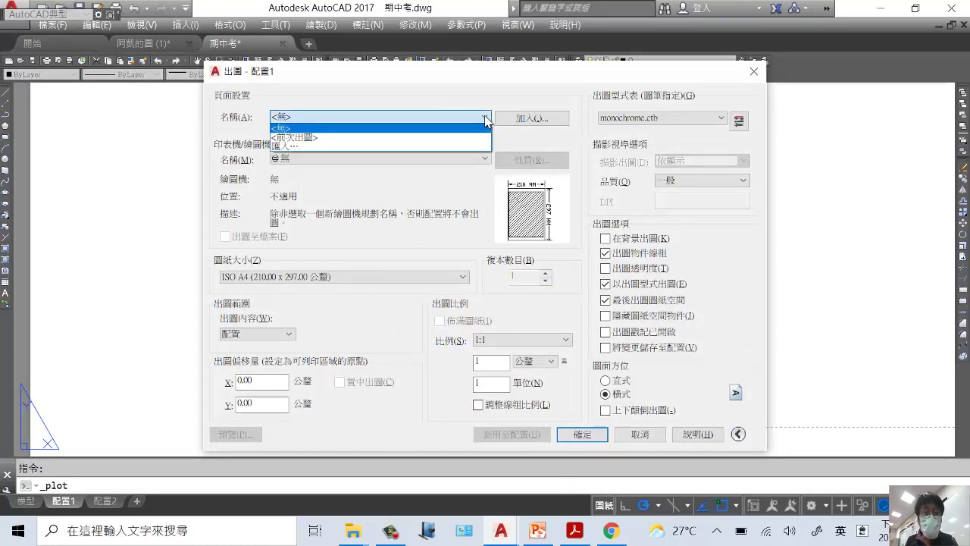
left_click(415, 138)
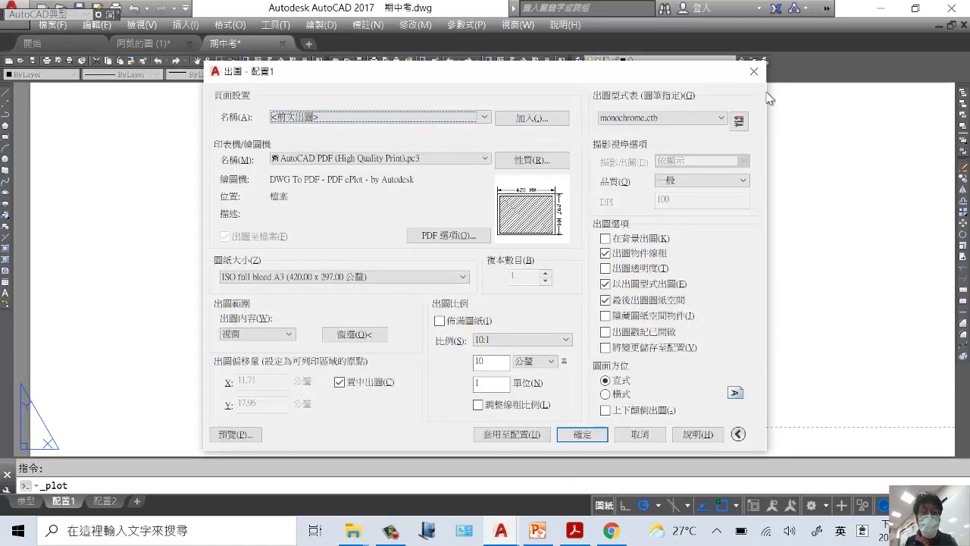
left_click(724, 118)
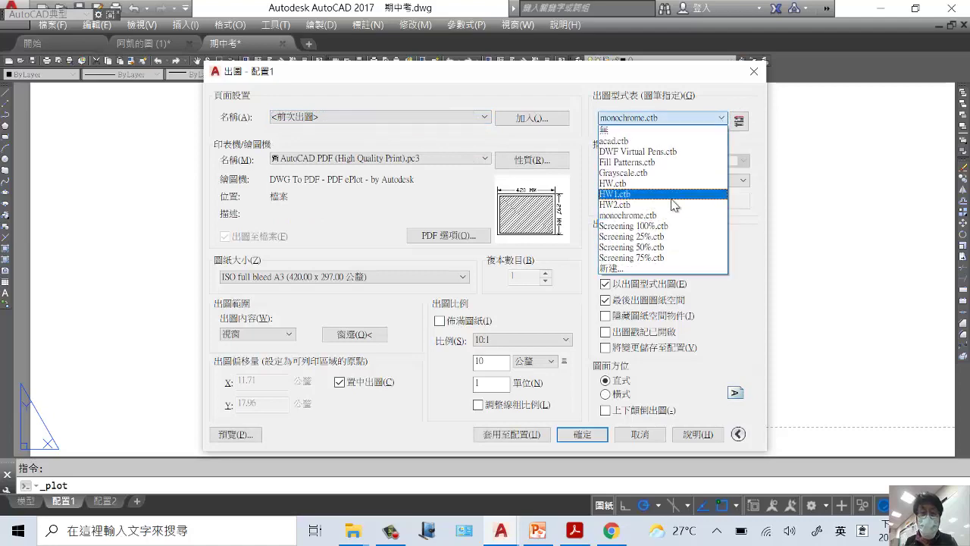
left_click(665, 216)
- Review the lineweights of the first colours in the monochrome.ctb plot style table, then save and close it
left_click(738, 121)
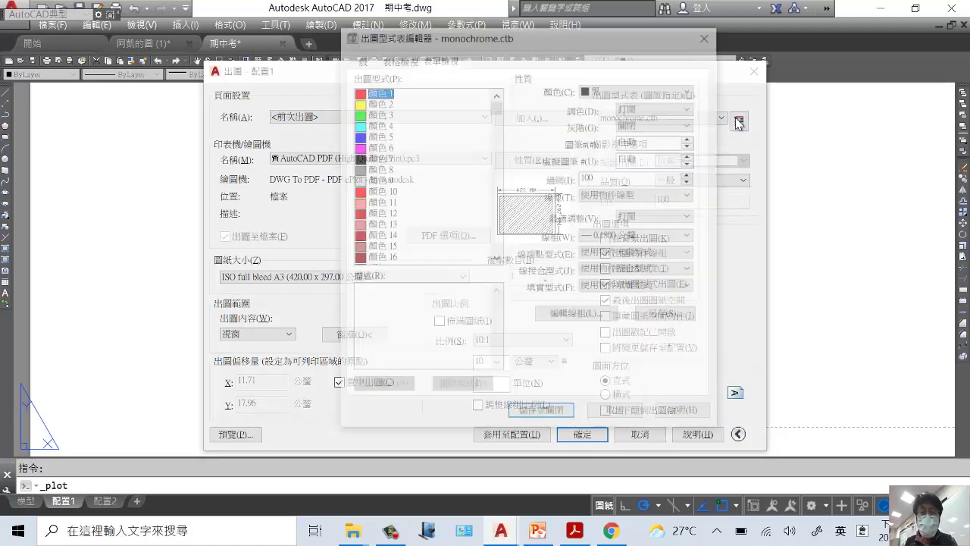
left_click(410, 61)
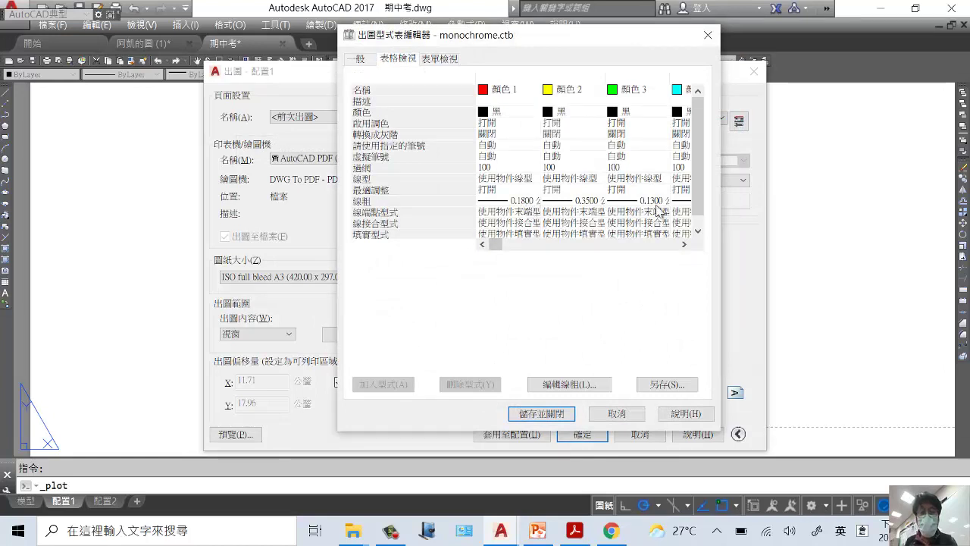
left_click(686, 244)
left_click(686, 245)
left_click(687, 244)
left_click(687, 244)
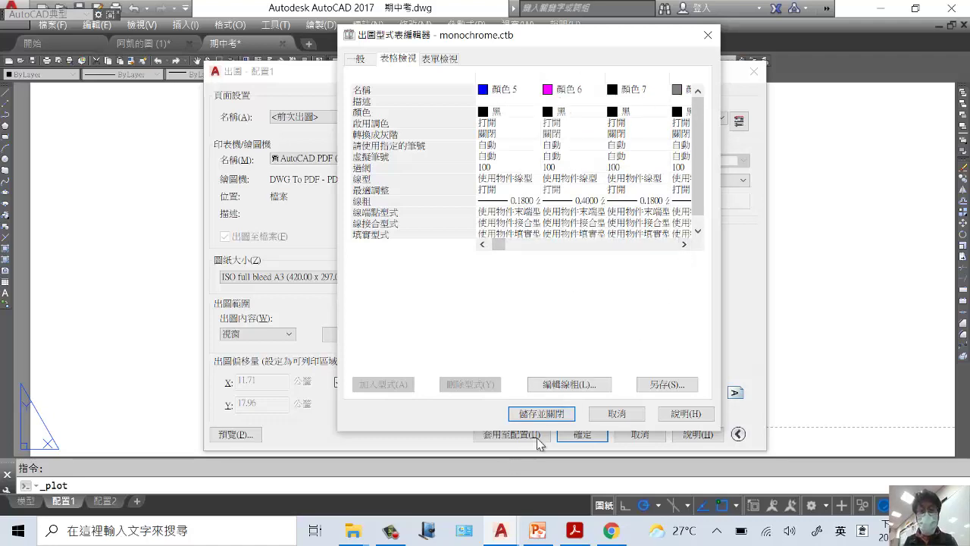
left_click(542, 413)
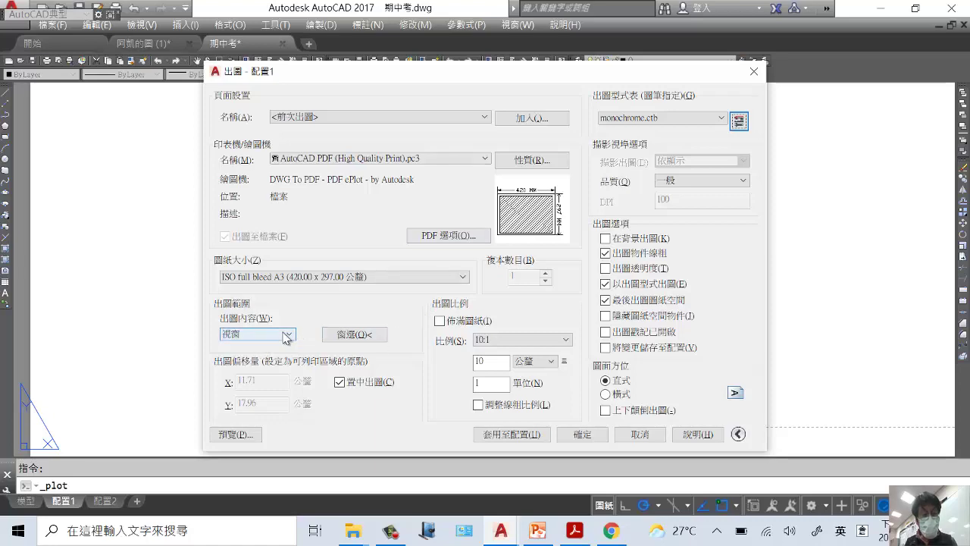
- Define the plot window from the lower-left to the upper-right corner of the inner drawing frame
left_click(379, 335)
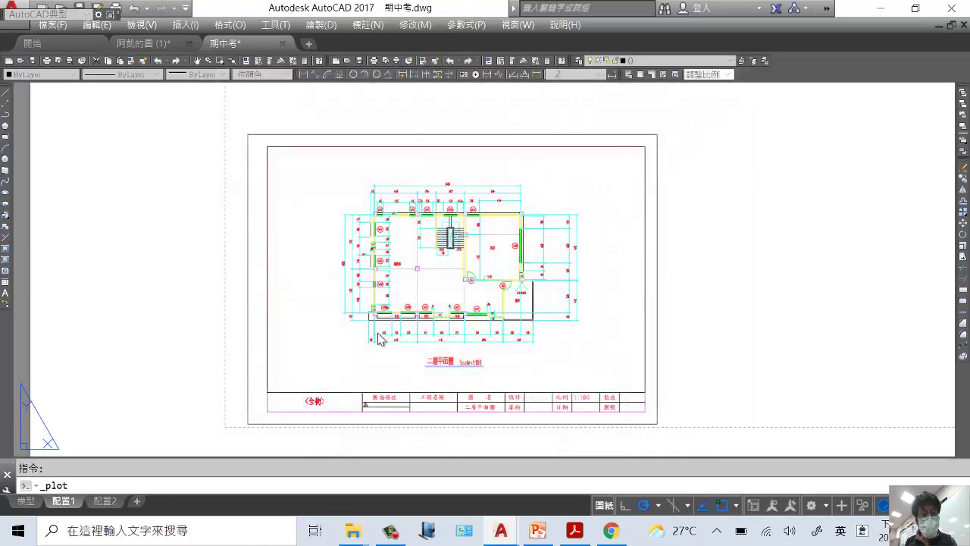
left_click(267, 412)
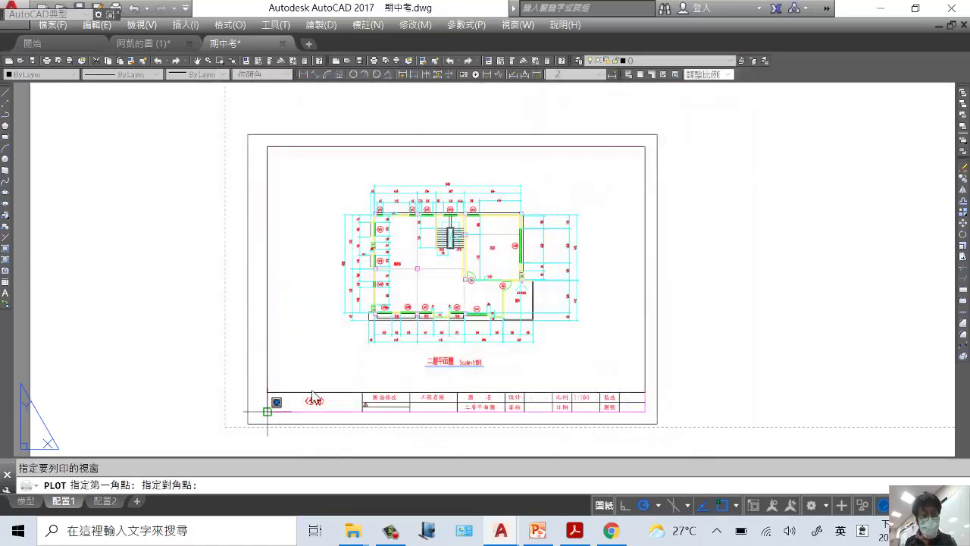
left_click(645, 148)
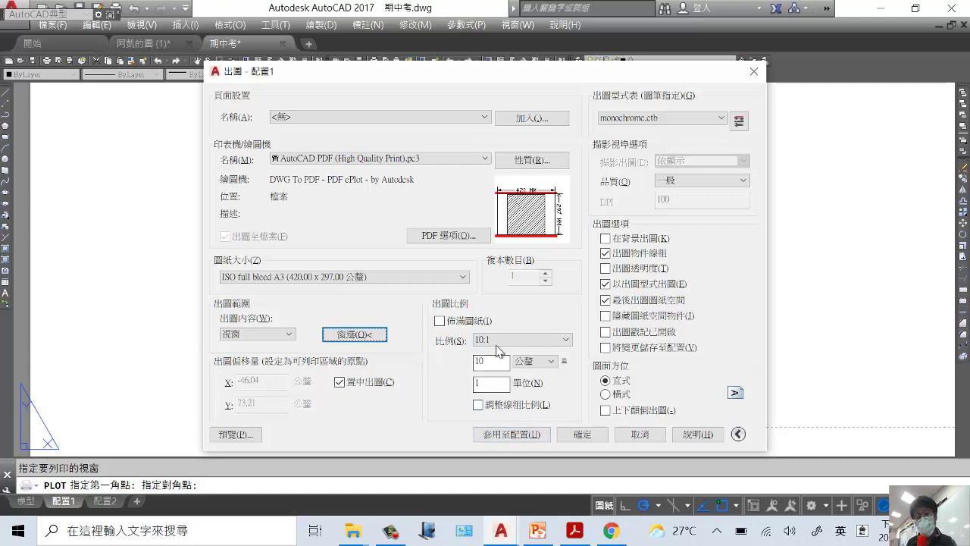
- Try fitting the plot to the paper and a custom 1:1 scale, and return the plot scale to 10:1
left_click(440, 321)
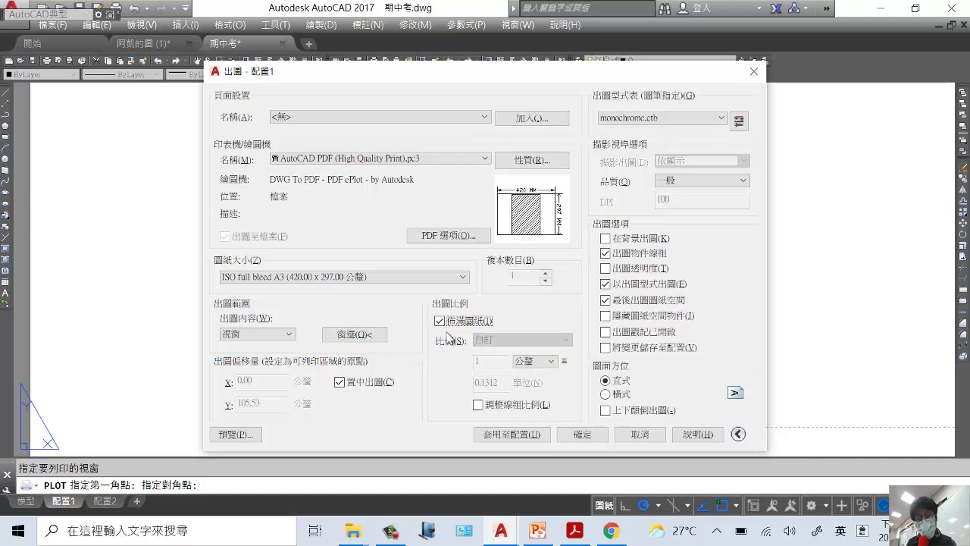
left_click(439, 321)
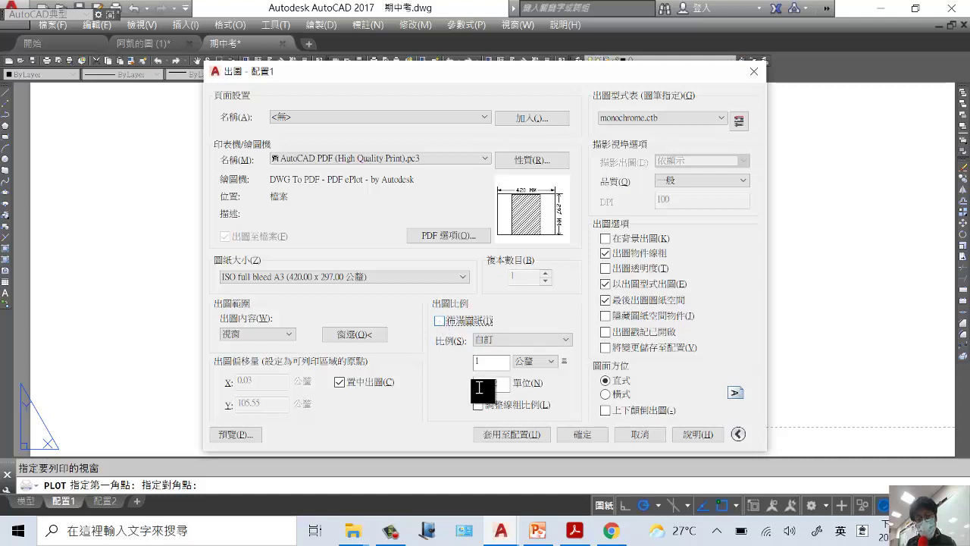
double_click(503, 380)
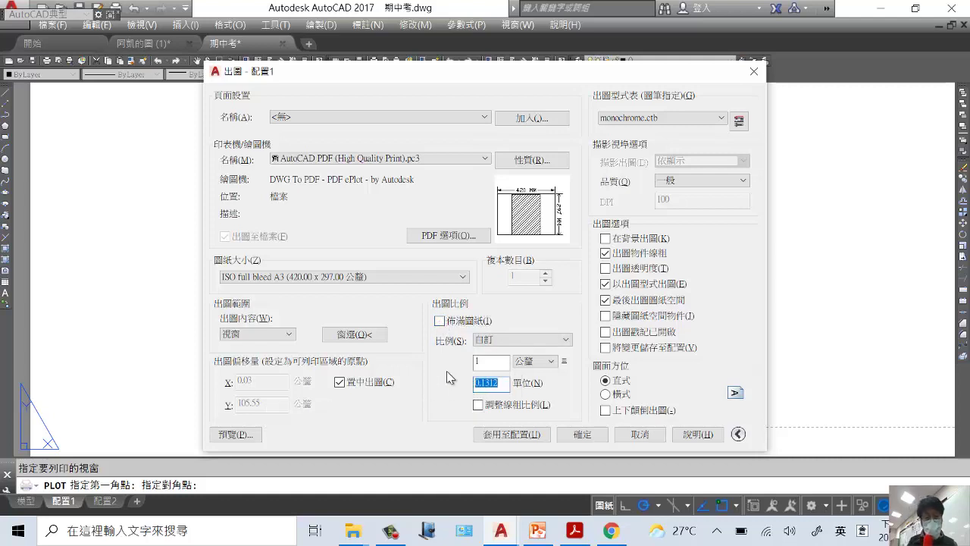
type("1")
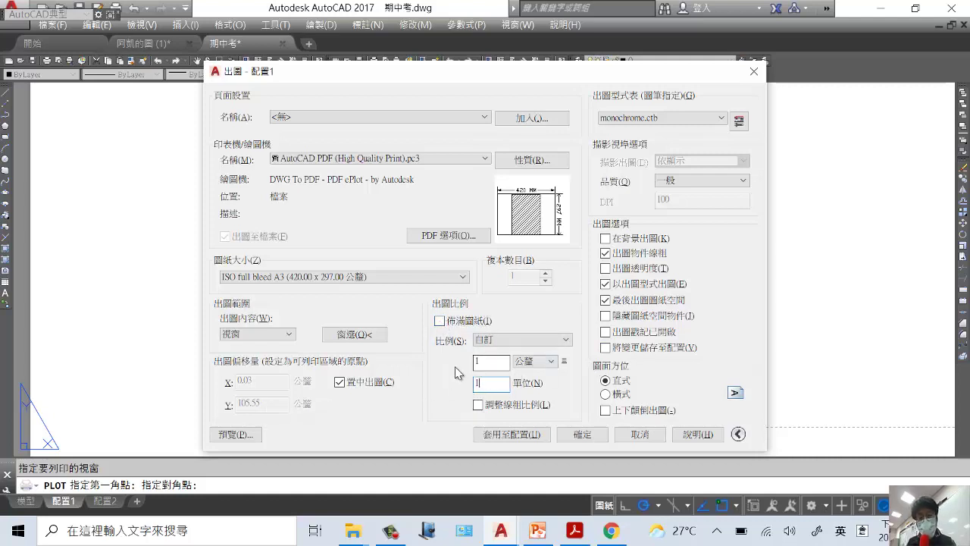
left_click(479, 361)
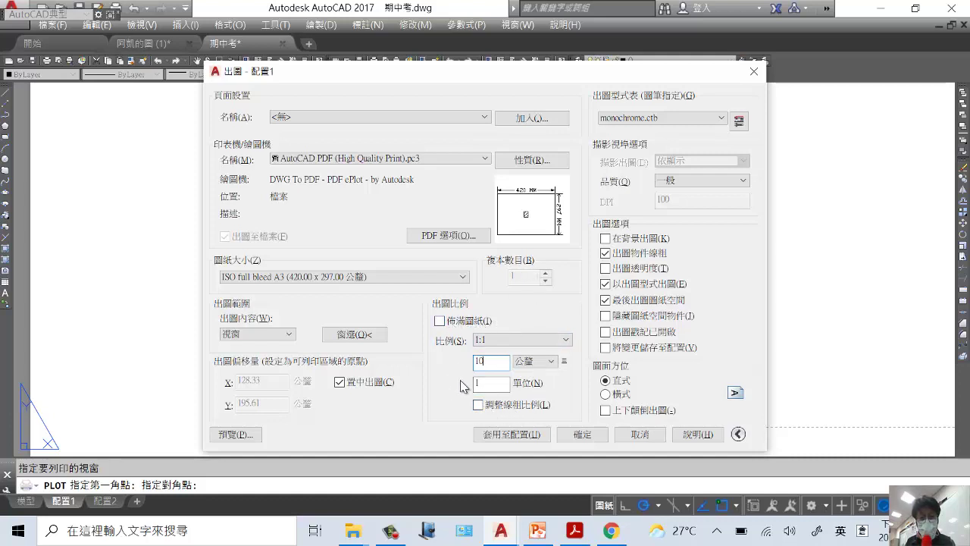
left_click(567, 340)
left_click(522, 491)
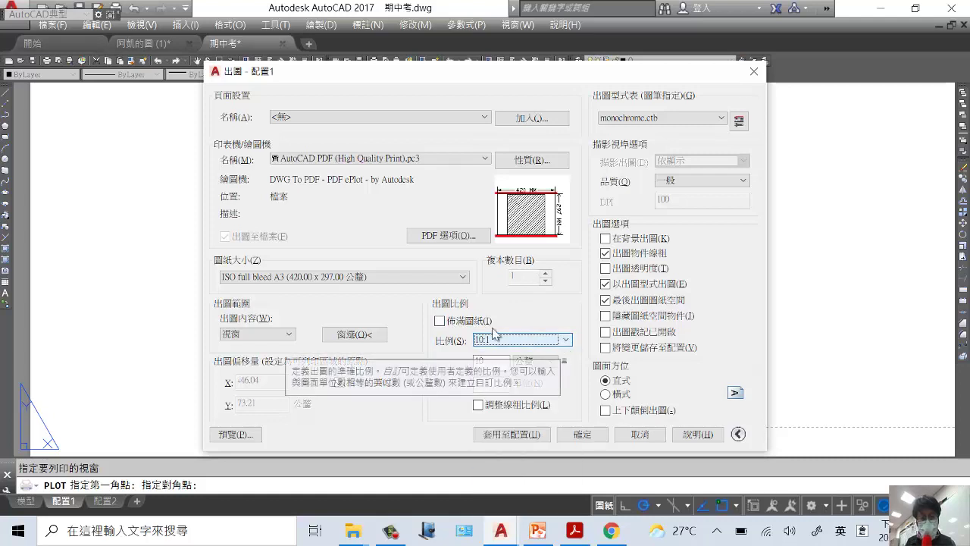
- Set the drawing orientation to landscape (橫式) and check the plot's fit on the A3 sheet
mouse_move(550, 212)
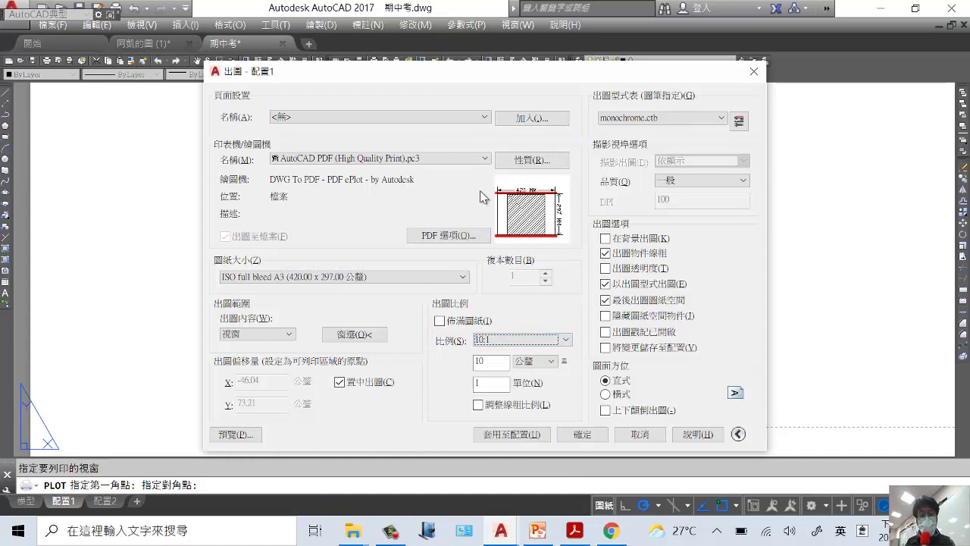
left_click(605, 394)
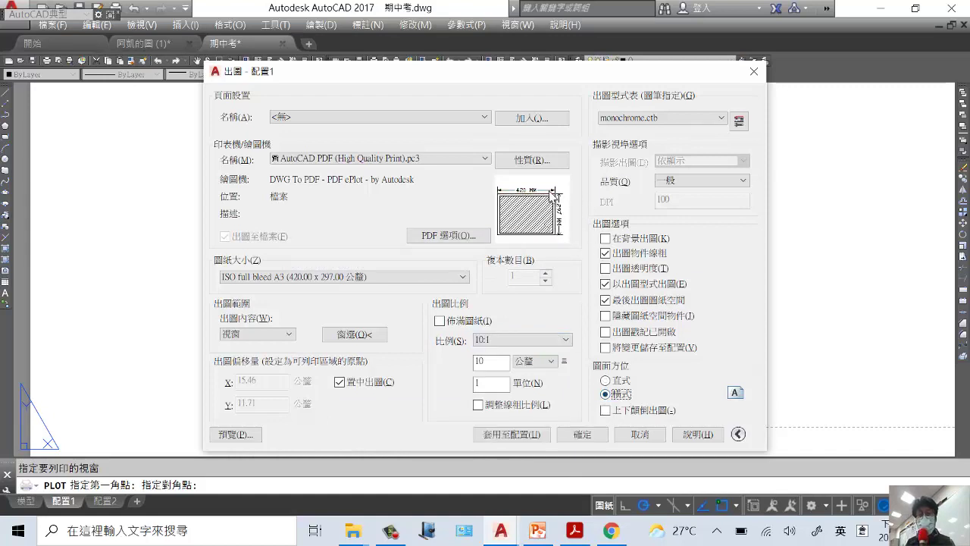
mouse_move(554, 195)
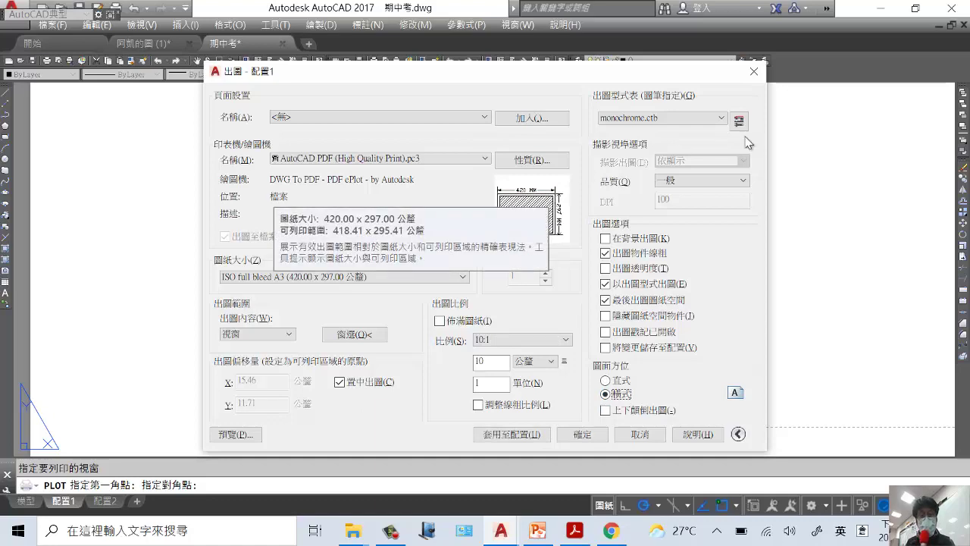
- Preview the plot and inspect the line thicknesses of walls, windows and dimensions around window W11 and the balcony
left_click(235, 434)
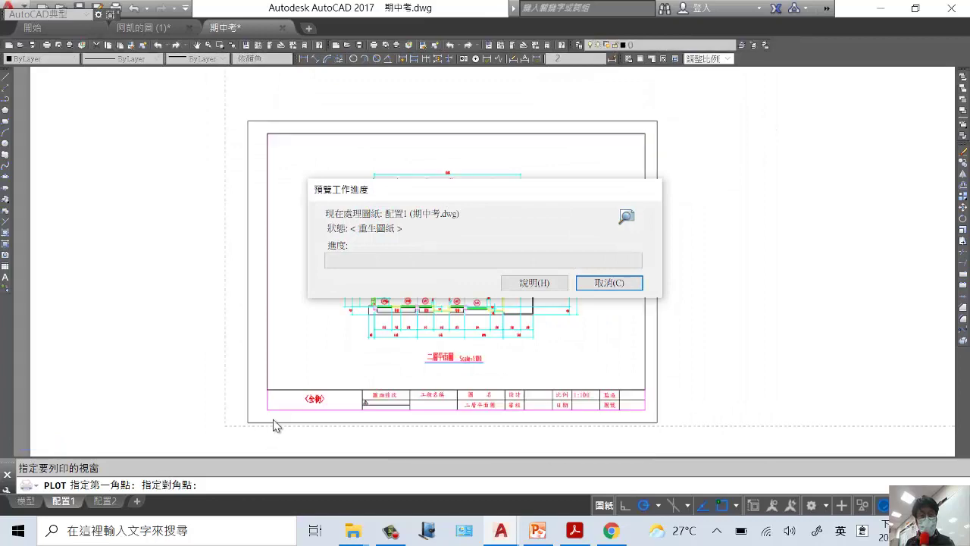
scroll(549, 326, "up", 5)
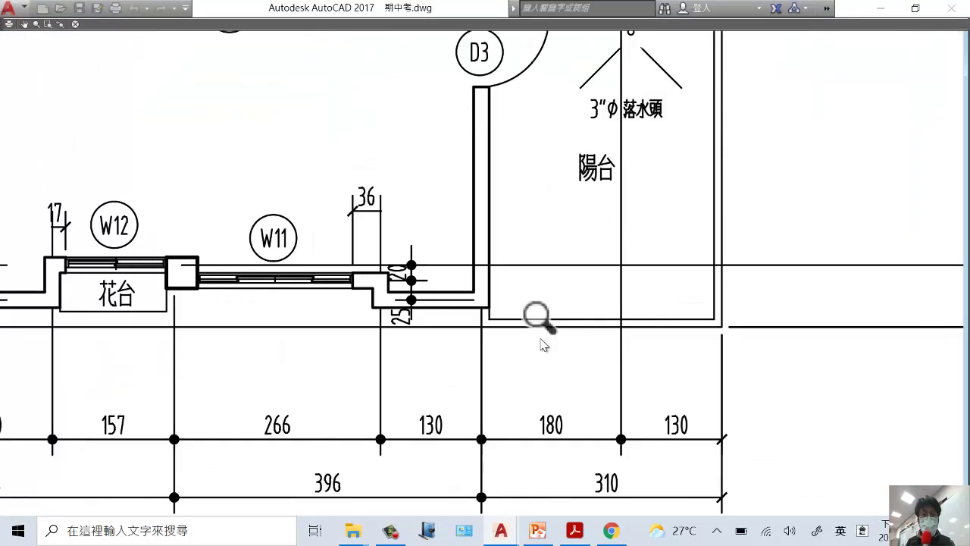
scroll(444, 364, "up", 2)
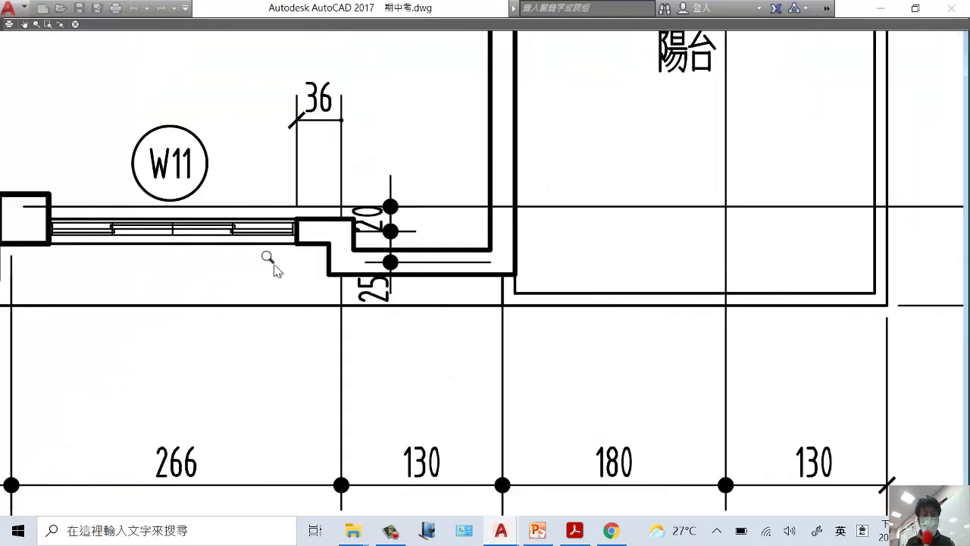
scroll(269, 259, "down", 2)
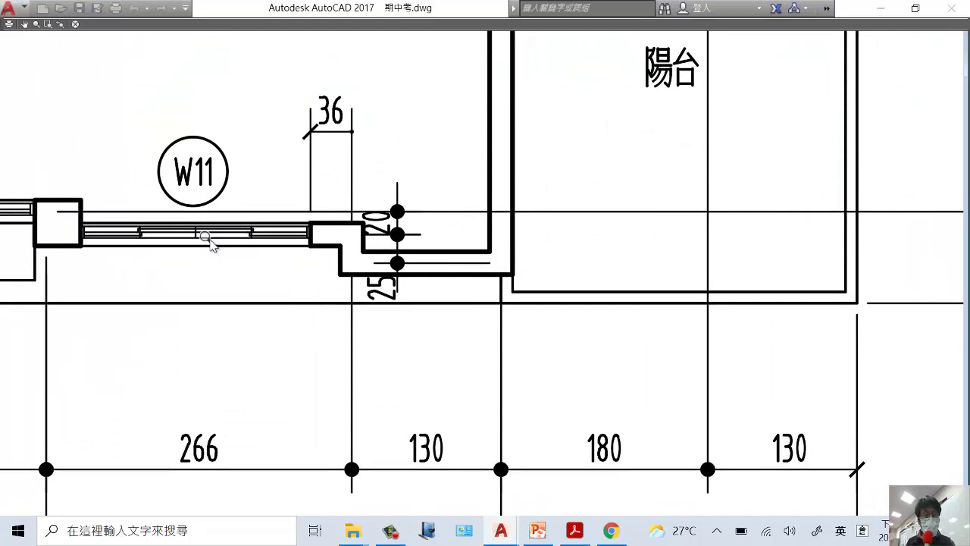
scroll(205, 236, "up", 2)
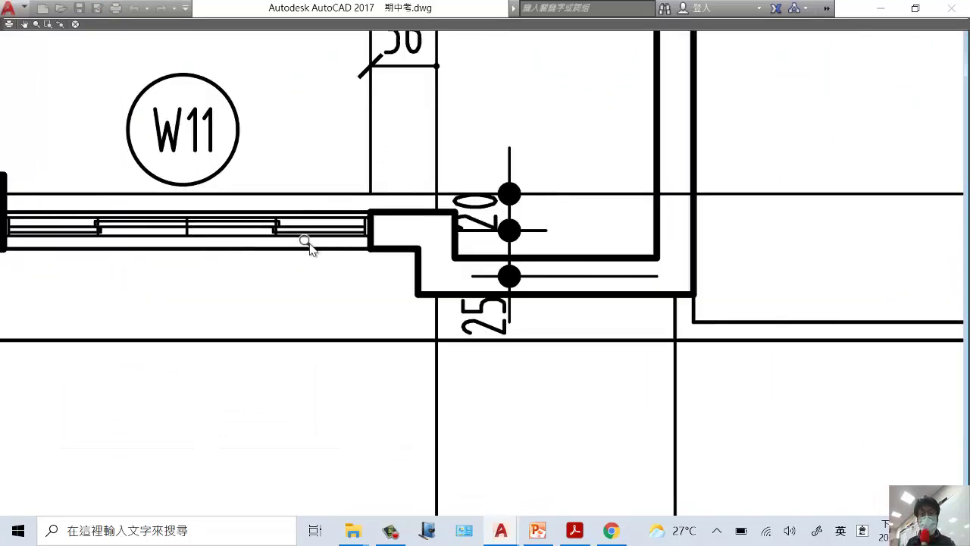
scroll(309, 246, "down", 6)
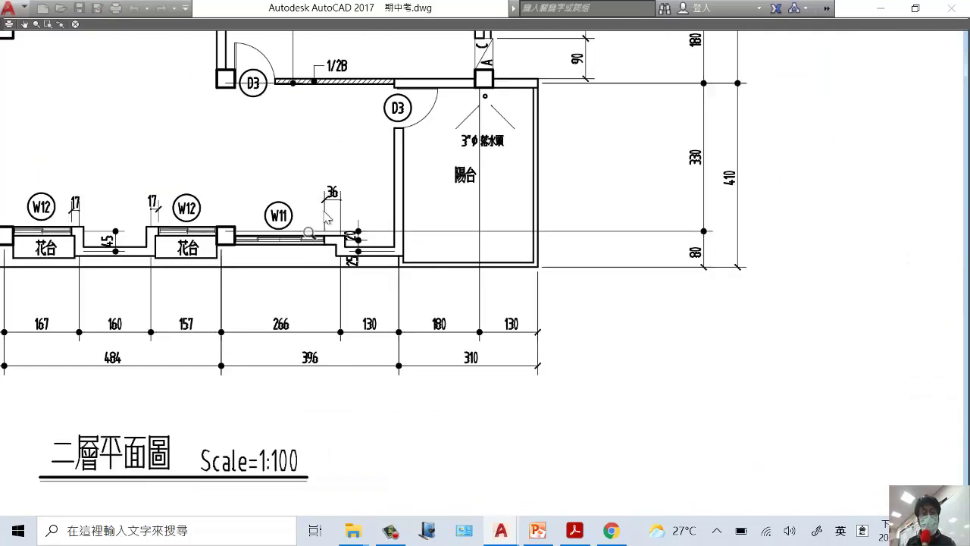
- Inspect the line thicknesses around door D3 and the hatched wall in the plot preview, and cancel the plot
scroll(341, 144, "up", 4)
scroll(351, 98, "down", 3)
scroll(405, 220, "up", 1)
scroll(410, 107, "up", 6)
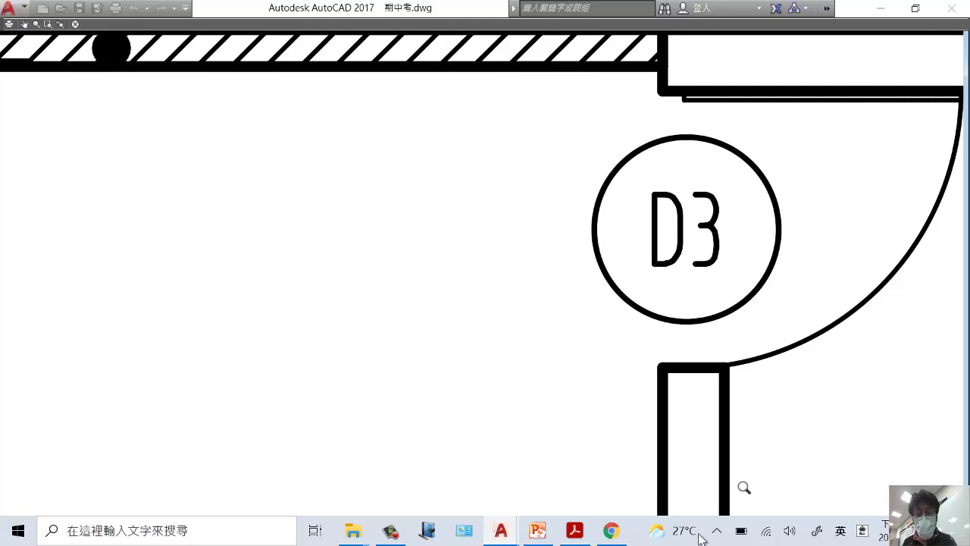
key("Escape")
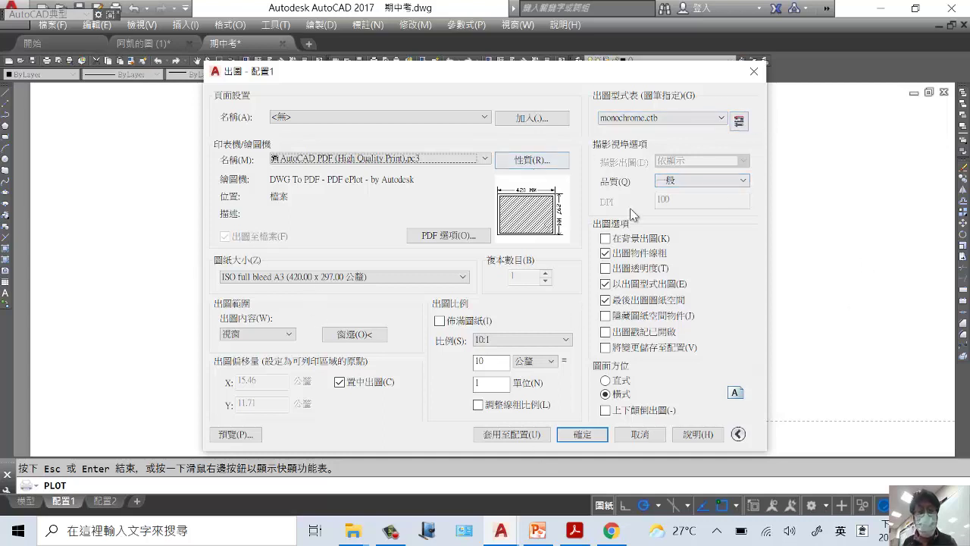
left_click(641, 436)
- Restart the plot of layout 配置1 and load the previous plot's page setup (<前次出圖>)
scroll(493, 255, "up", 4)
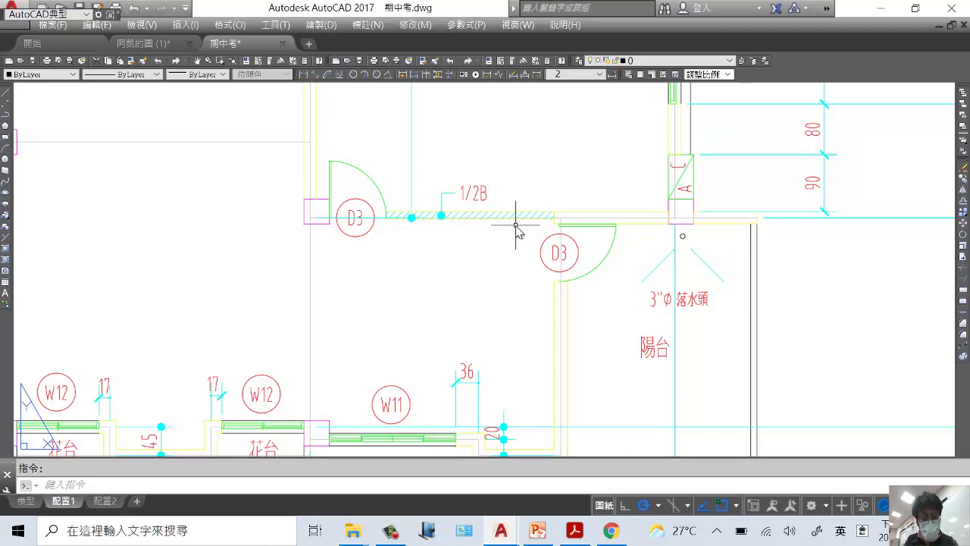
key("ctrl+p")
left_click(483, 117)
left_click(421, 133)
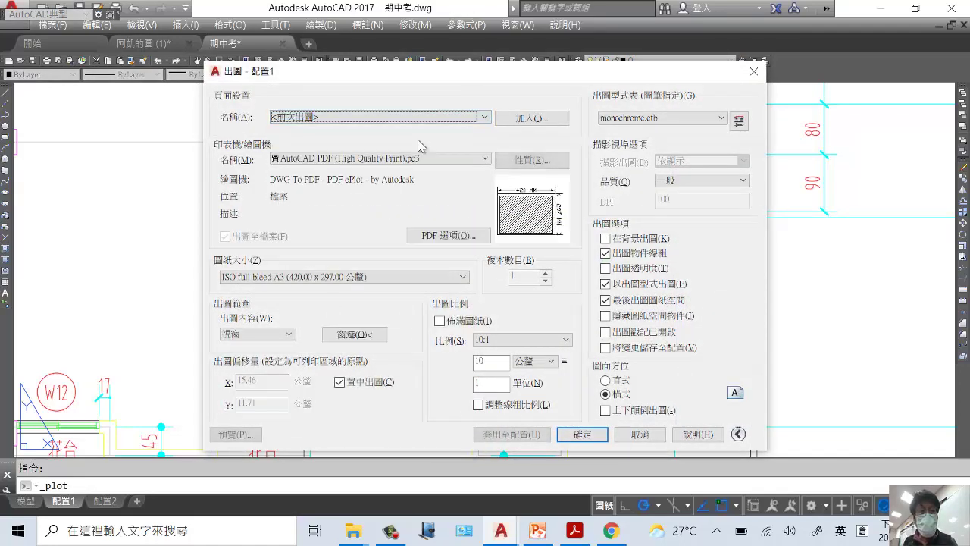
- Set the lineweight of color 4 (顏色 4) to 0.1000 mm in the monochrome.ctb plot style table and save the table
left_click(738, 120)
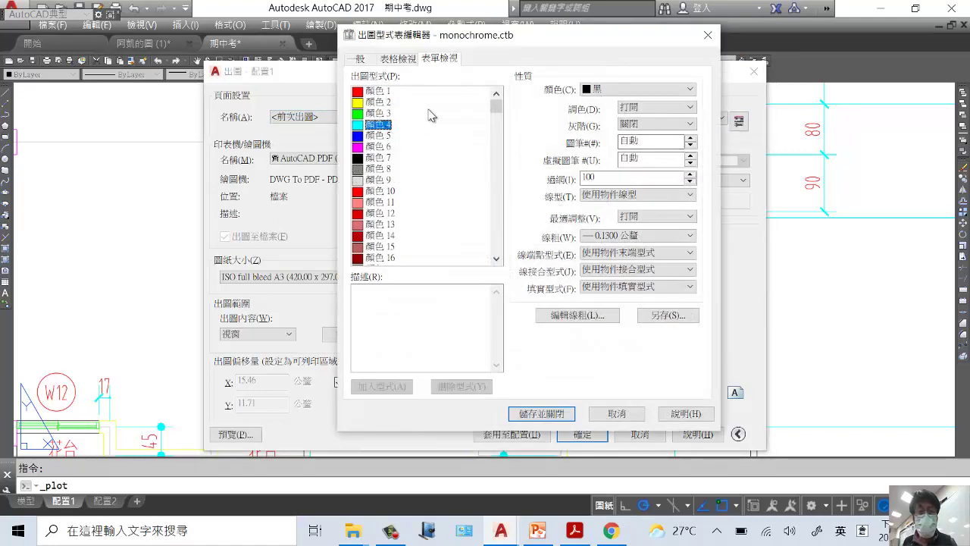
left_click(406, 60)
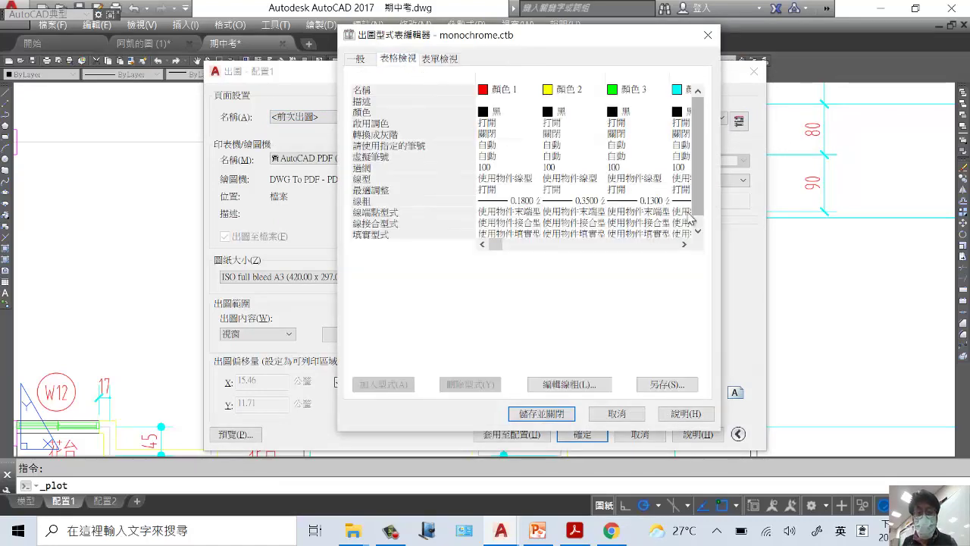
left_click(685, 244)
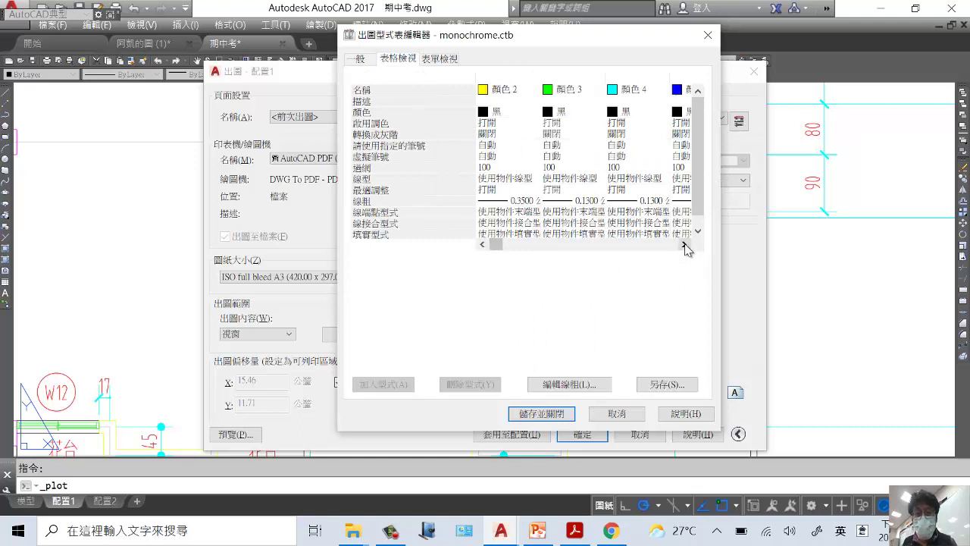
left_click(650, 201)
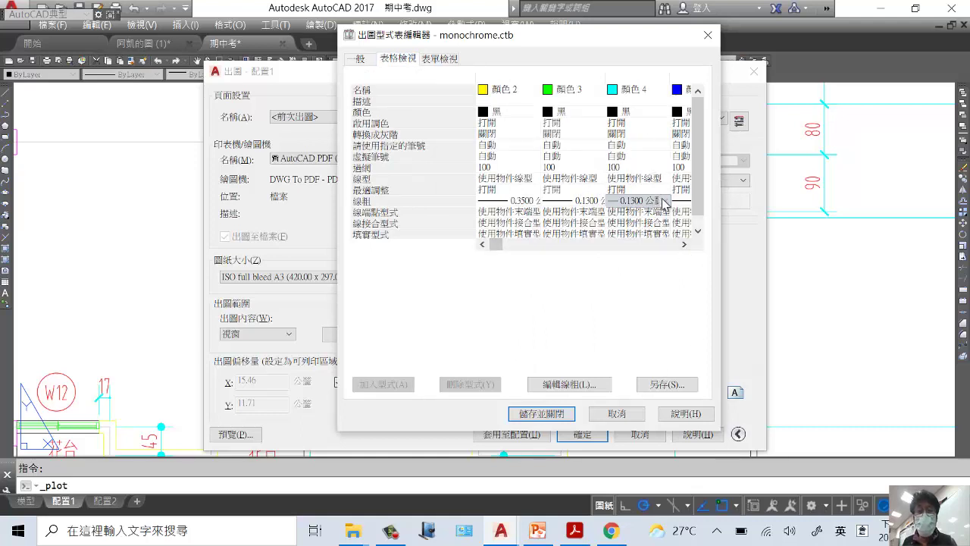
left_click(664, 201)
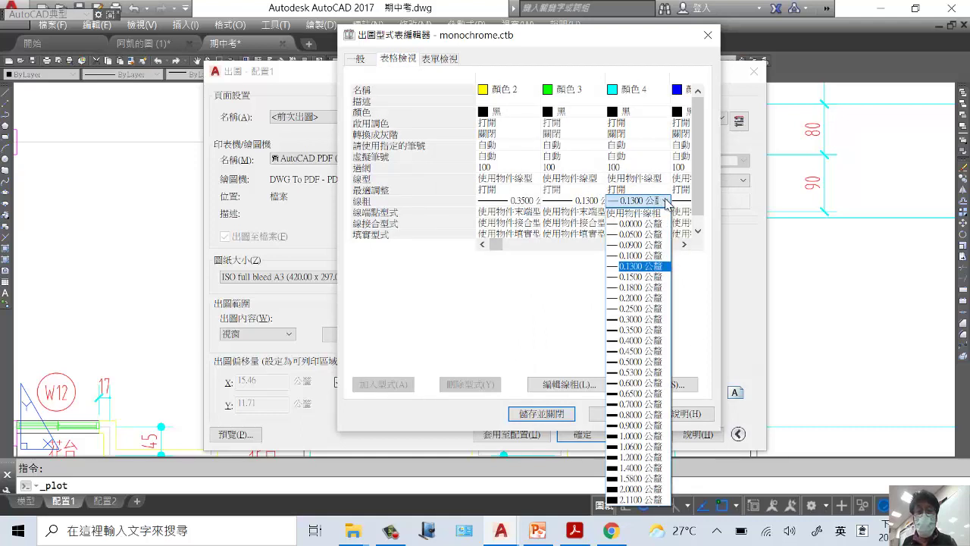
left_click(640, 256)
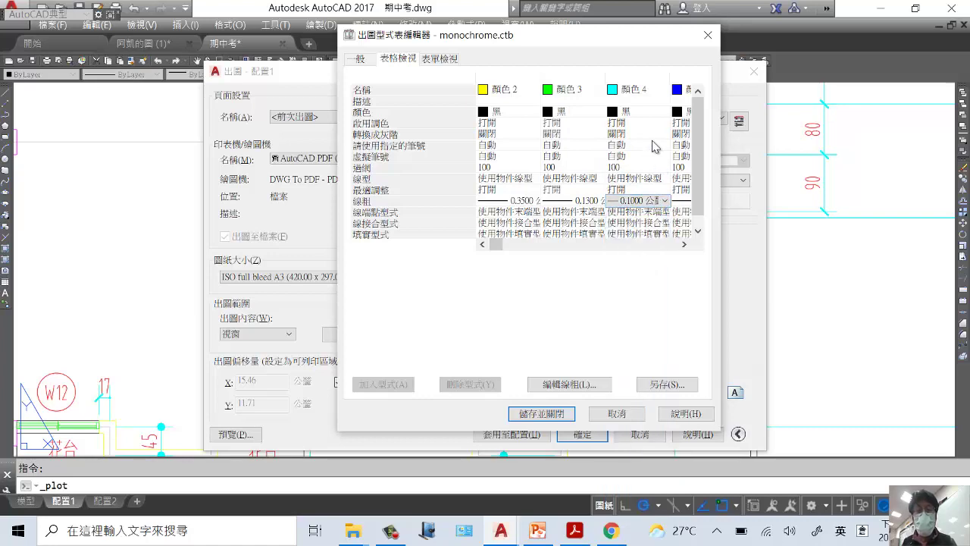
left_click(541, 413)
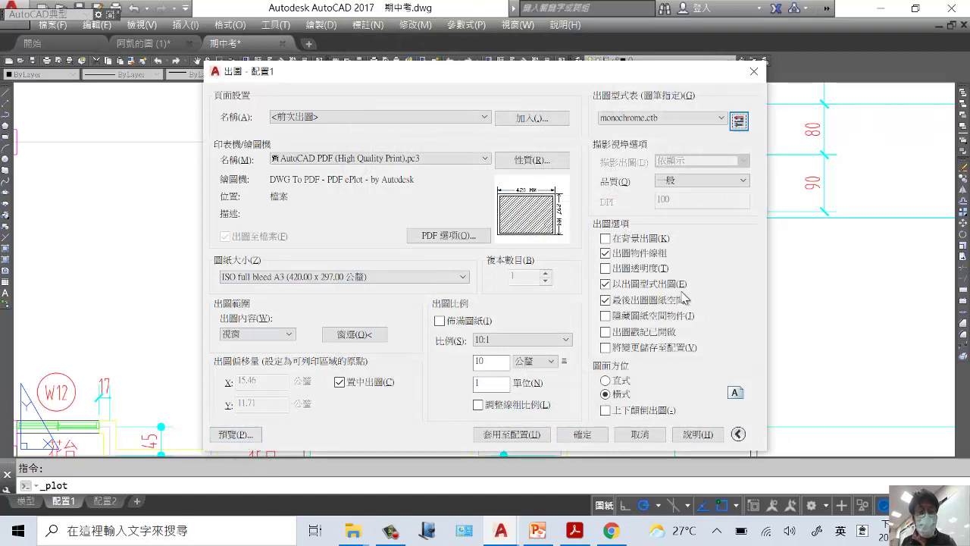
- Preview the plot and check the line thicknesses of the 1/2B wall hatch, door D3 and the dimension lines
left_click(239, 434)
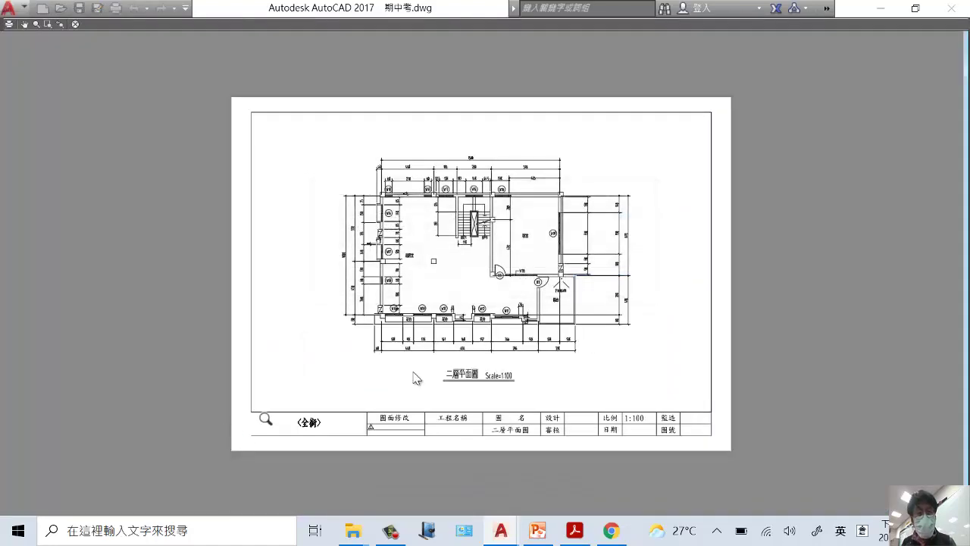
scroll(543, 303, "up", 5)
scroll(417, 235, "up", 3)
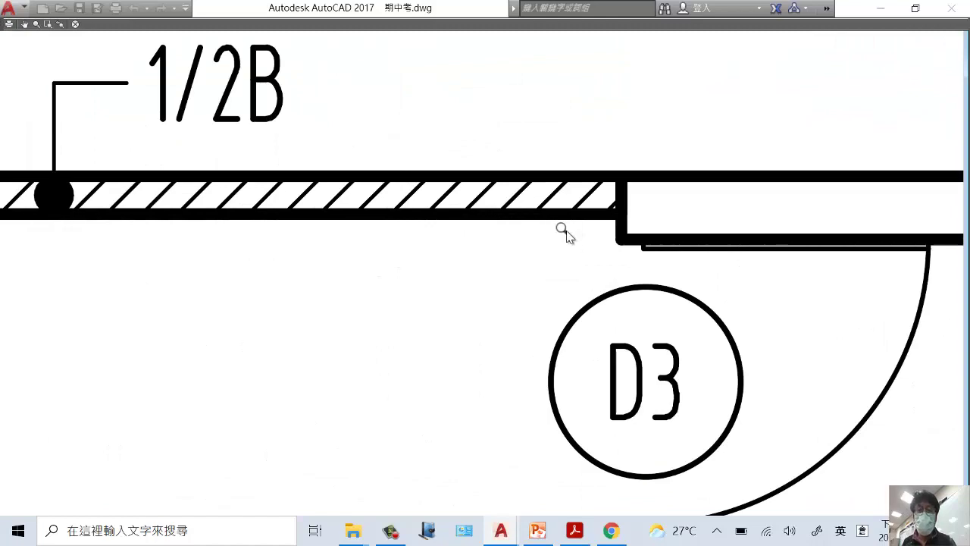
scroll(563, 227, "down", 2)
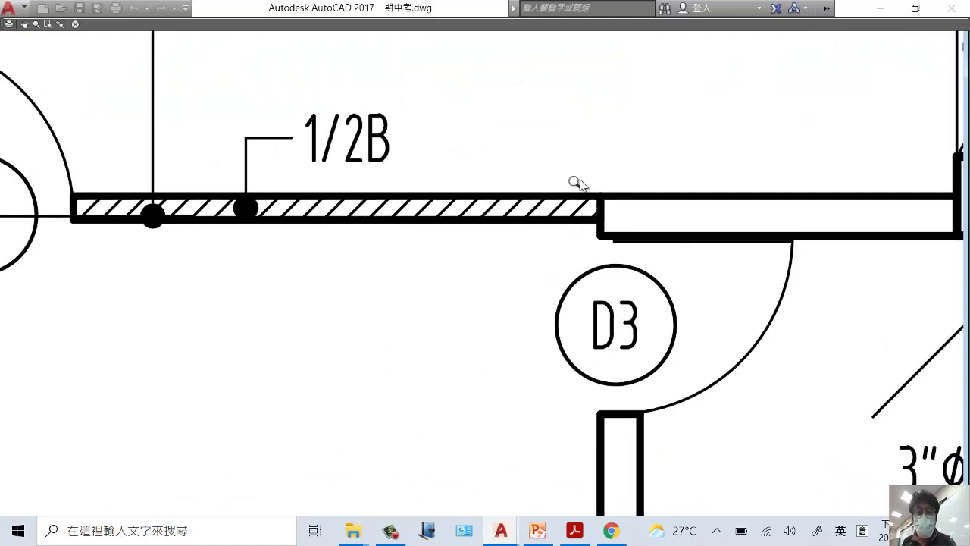
scroll(545, 224, "down", 3)
scroll(522, 234, "down", 2)
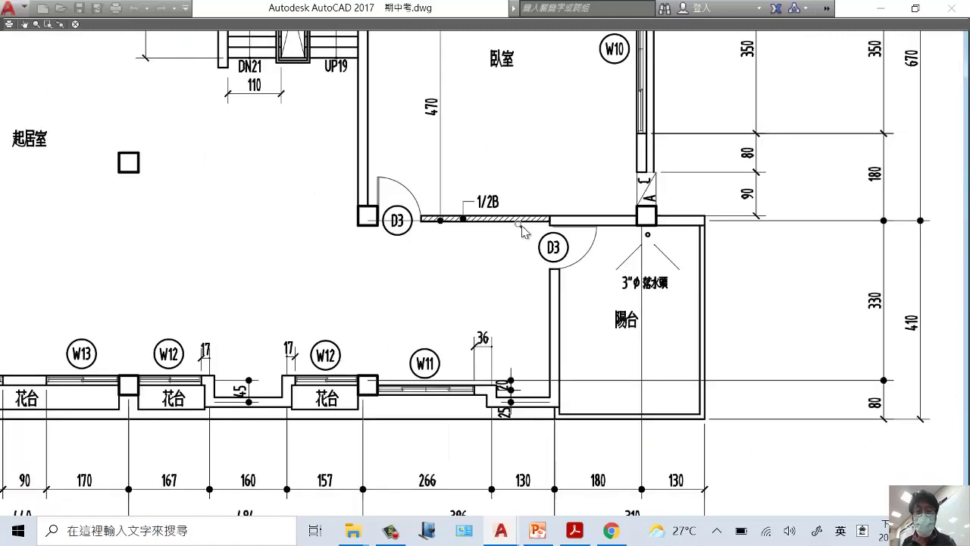
scroll(661, 200, "up", 5)
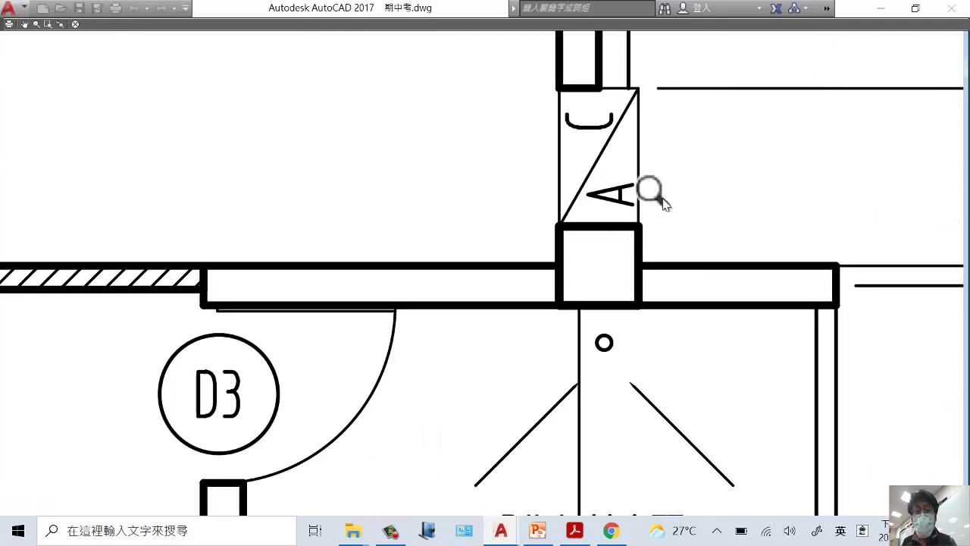
scroll(661, 200, "down", 7)
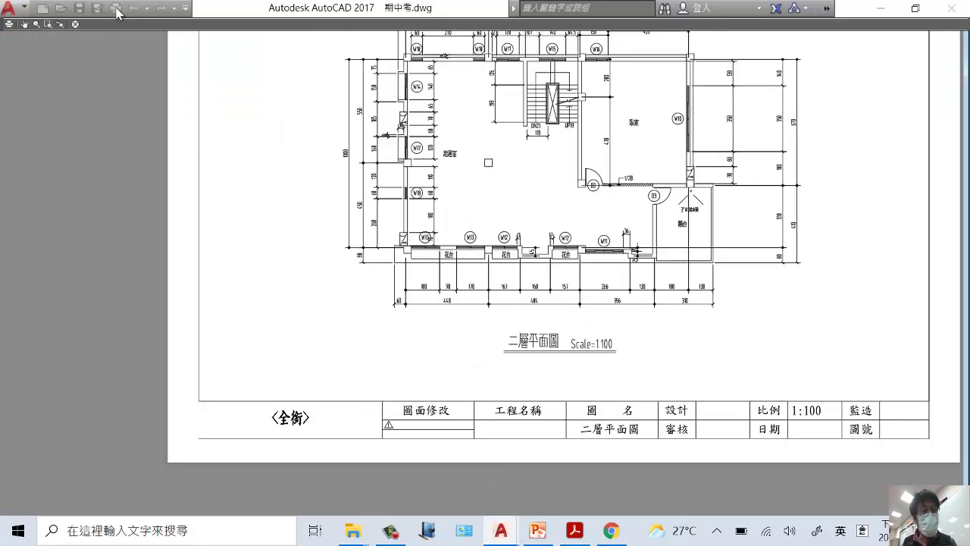
key("Escape")
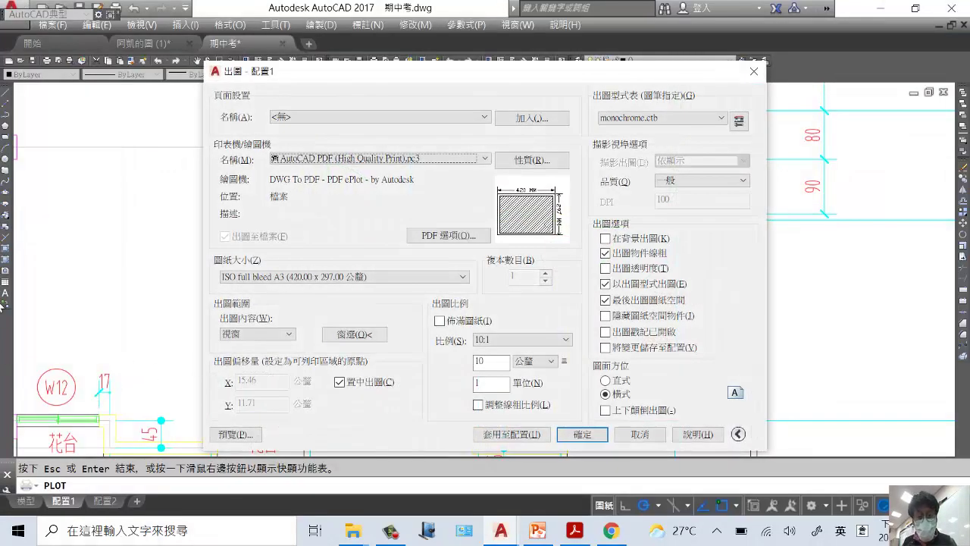
- Plot the layout to a PDF named 期中考-配置1.pdf, saved on the desktop
left_click(584, 436)
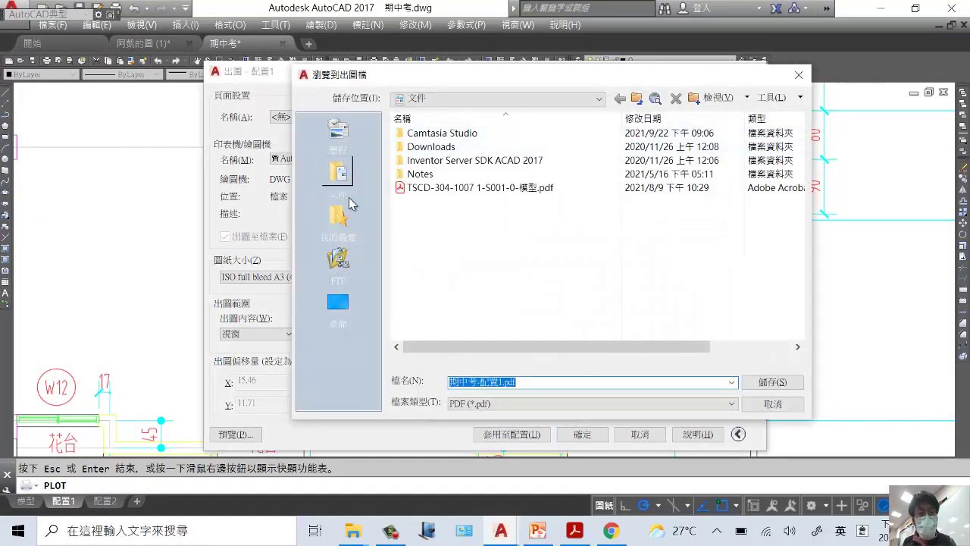
left_click(338, 305)
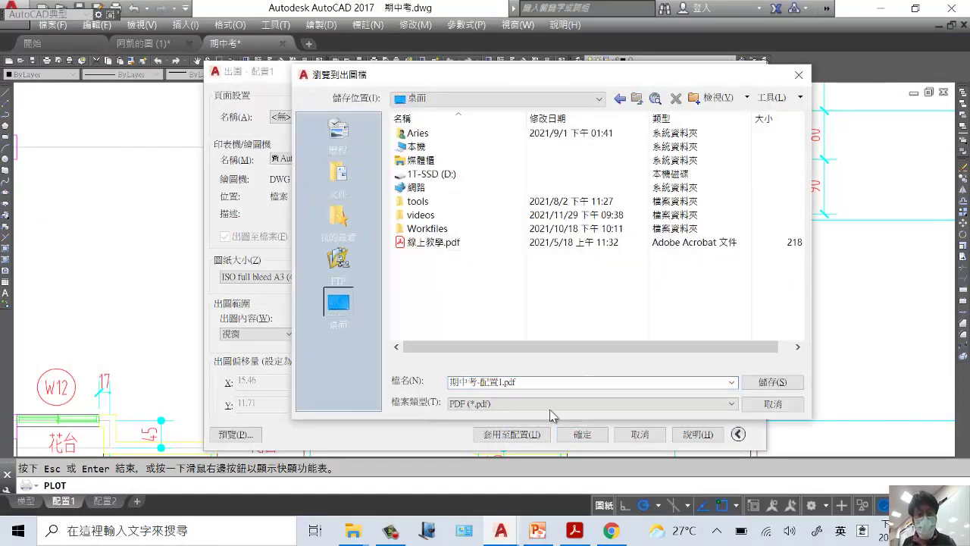
left_click(771, 382)
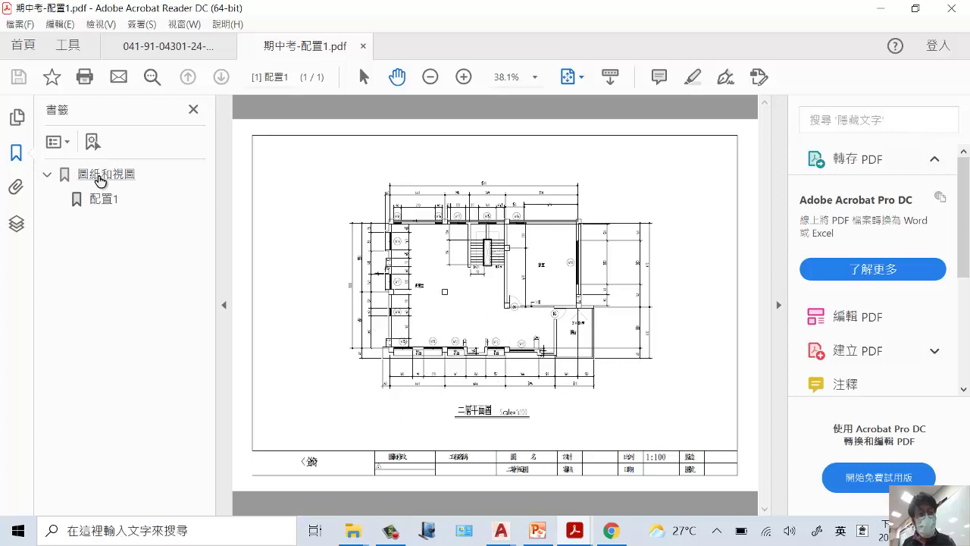
- Check the 圖紙和視圖 and 配置1 bookmarks of the plotted PDF, collapse both side panes, and close Acrobat Reader with all its tabs
left_click(98, 179)
left_click(47, 175)
left_click(47, 175)
left_click(97, 201)
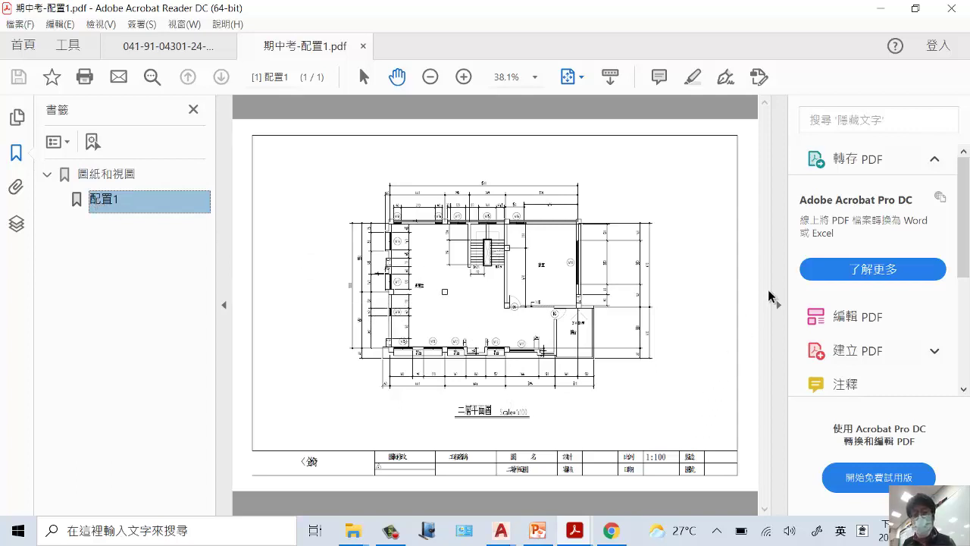
left_click(780, 304)
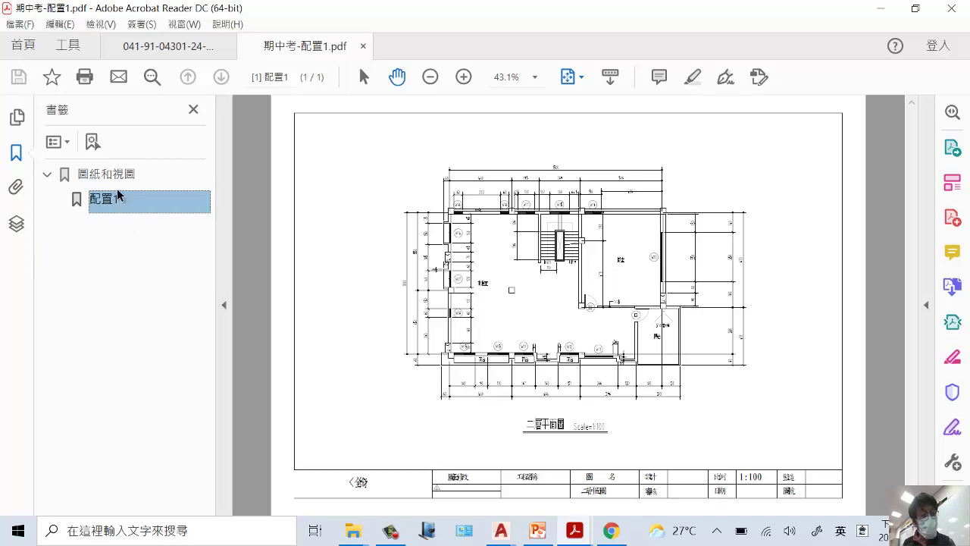
left_click(223, 305)
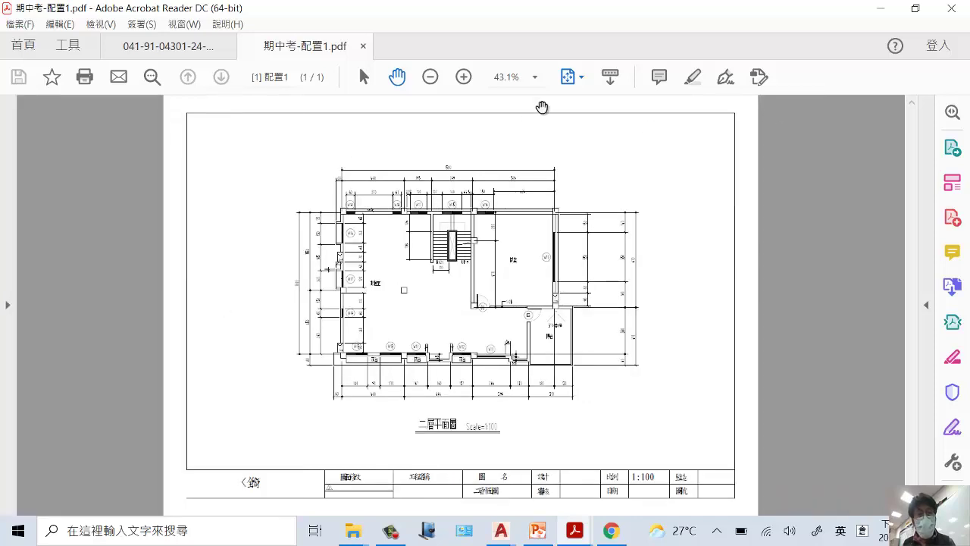
left_click(953, 9)
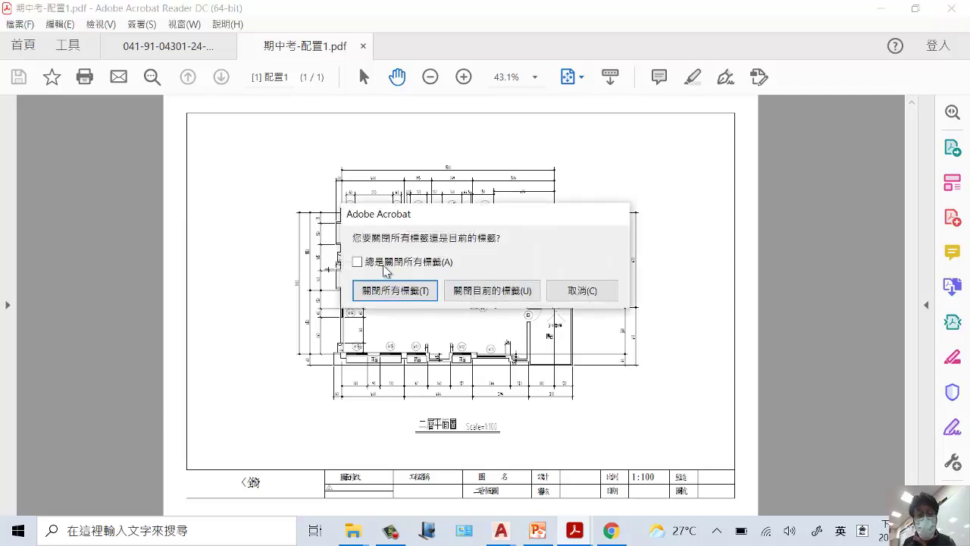
left_click(409, 295)
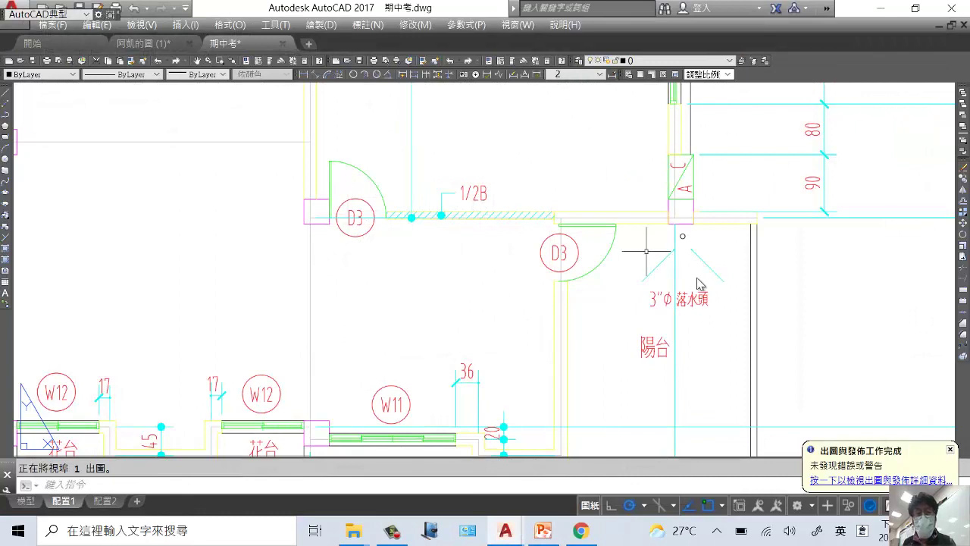
- Clear the open windows off the desktop, open 期中考-配置1.pdf from there to check it, and close it again
left_click(953, 7)
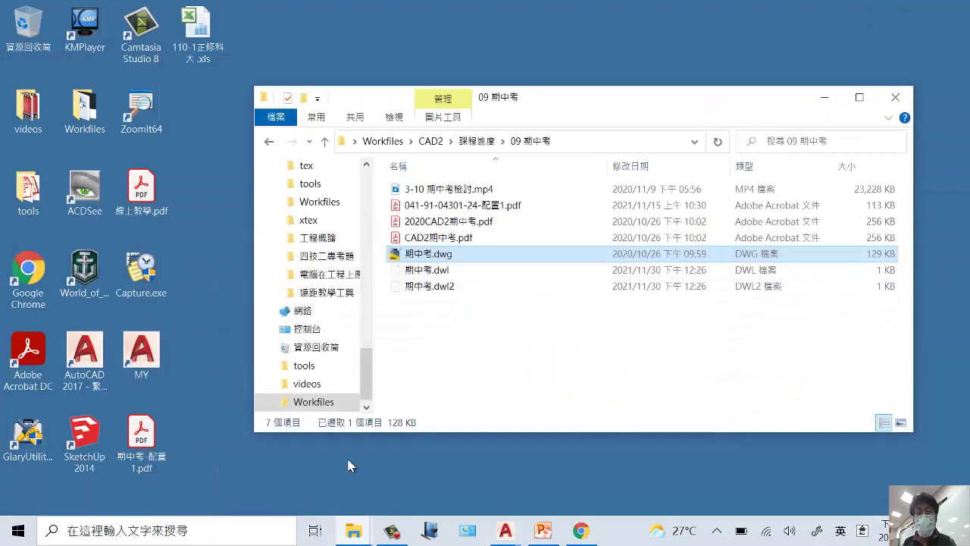
left_click(824, 97)
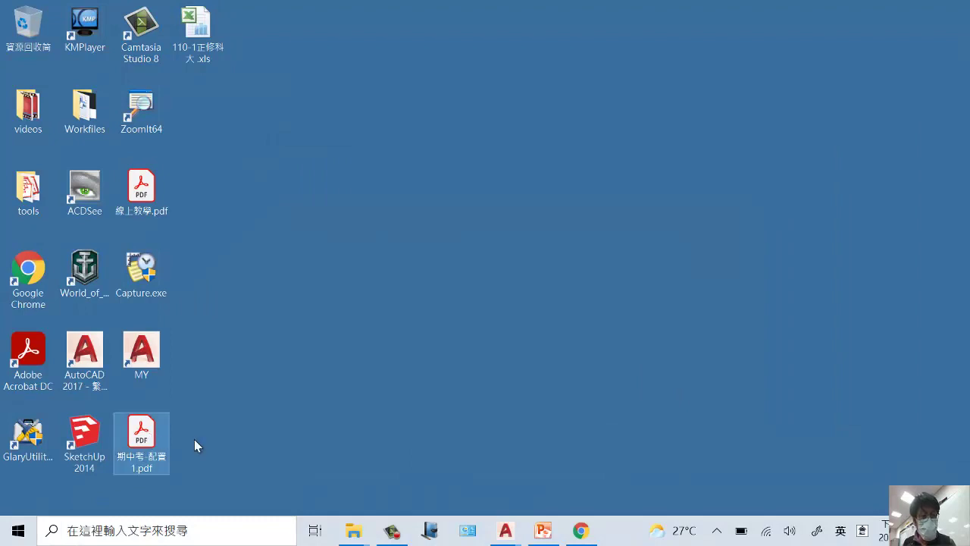
double_click(161, 441)
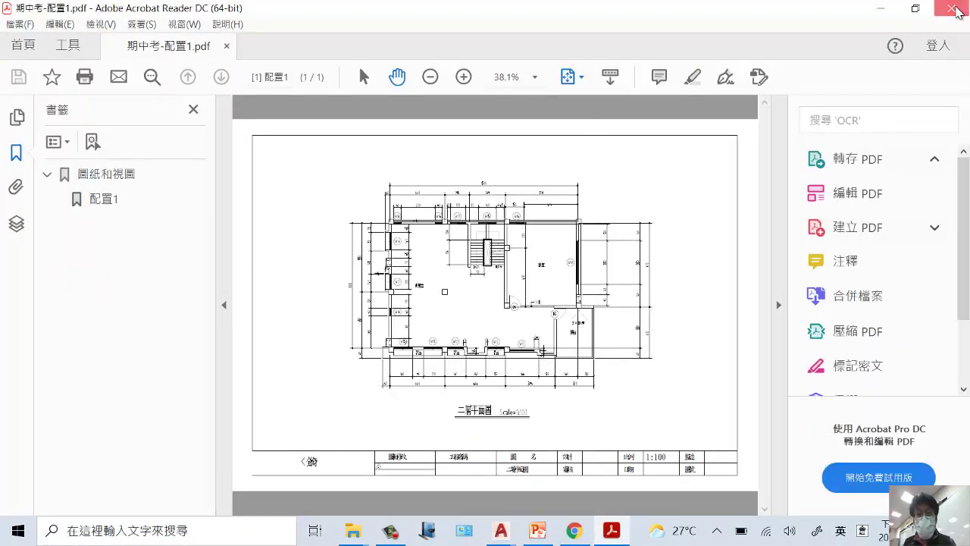
left_click(951, 9)
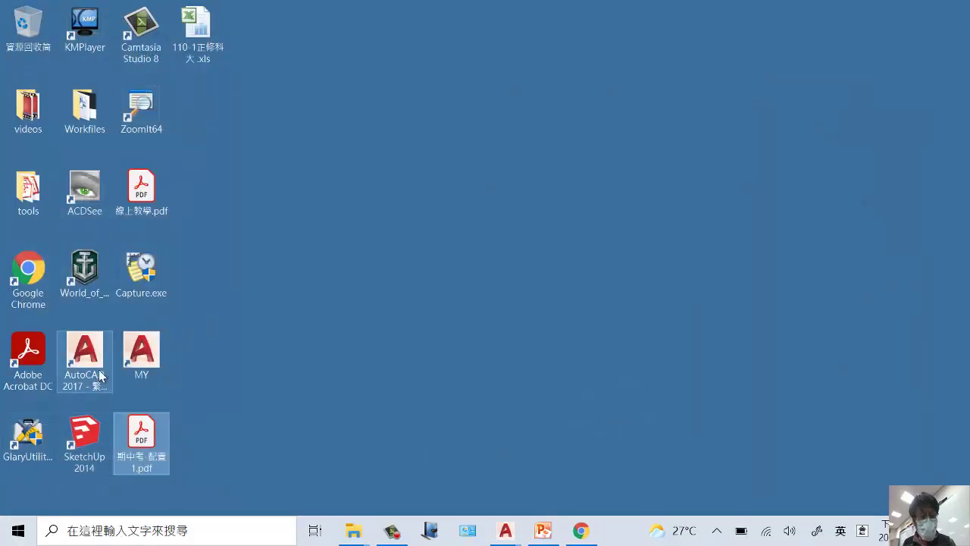
- Start AutoCAD 2017 from the desktop and maximize its window
left_click(89, 349)
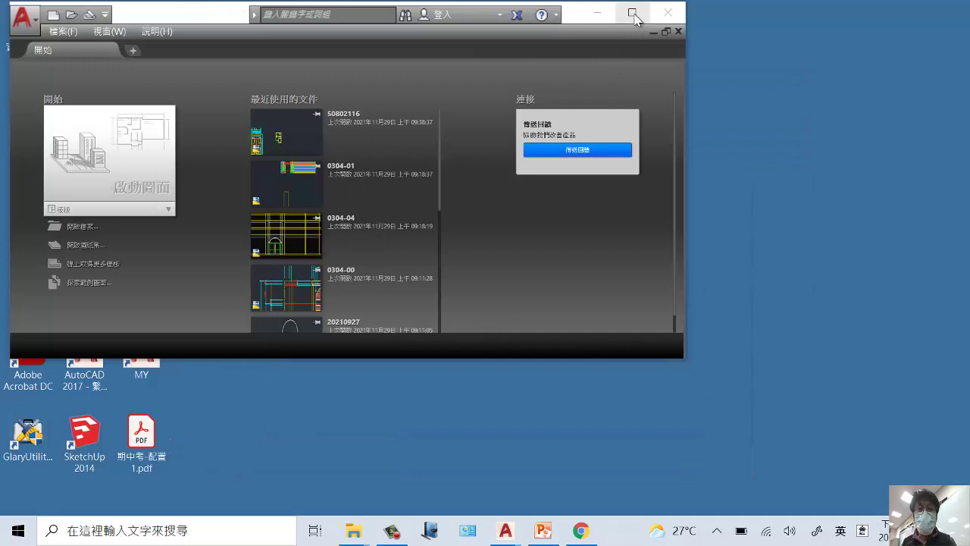
left_click(632, 13)
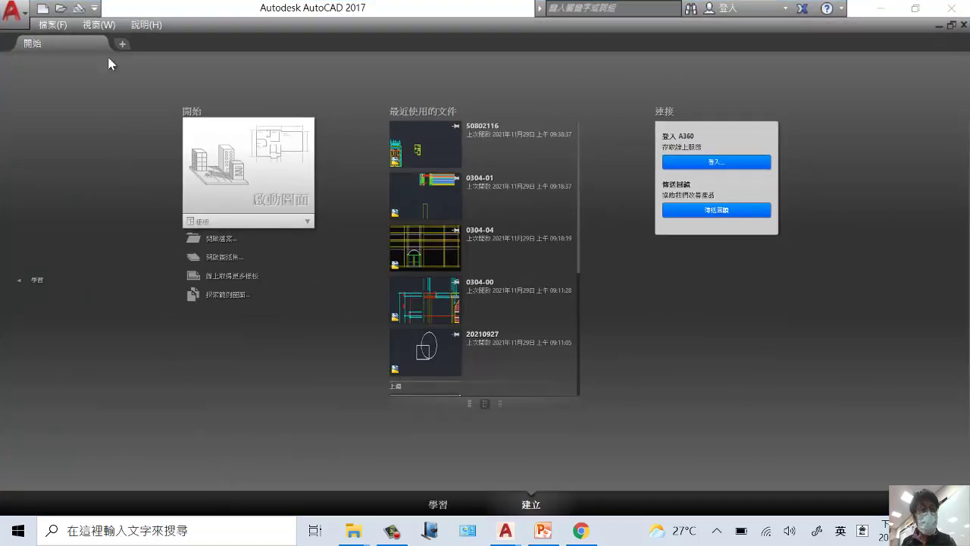
left_click(51, 25)
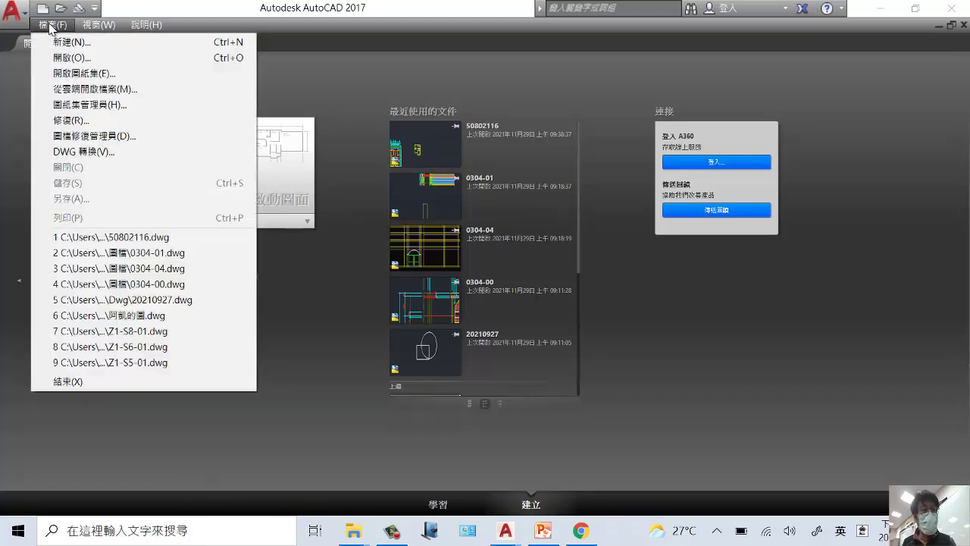
left_click(61, 10)
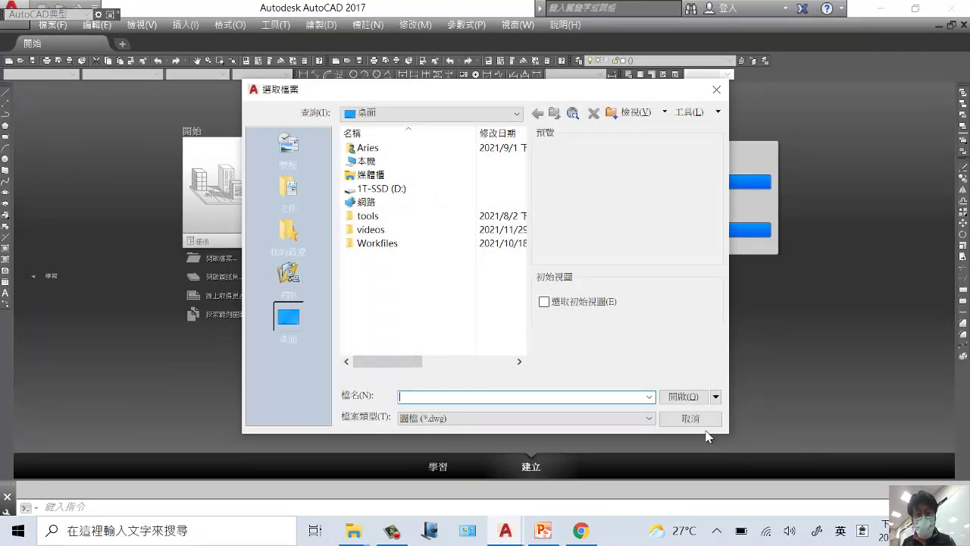
left_click(691, 418)
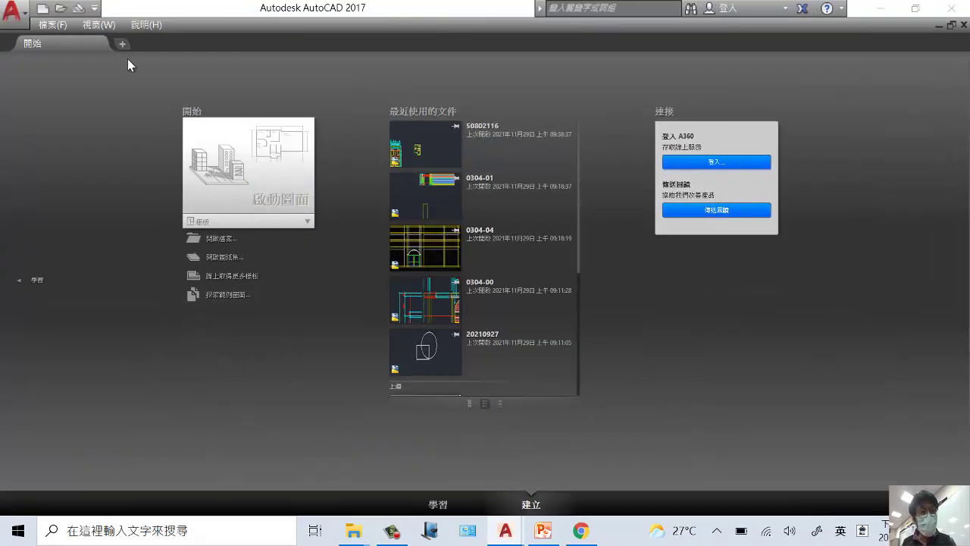
- Create a new drawing from the acadISO -Named Plot Styles.dwt template
left_click(42, 9)
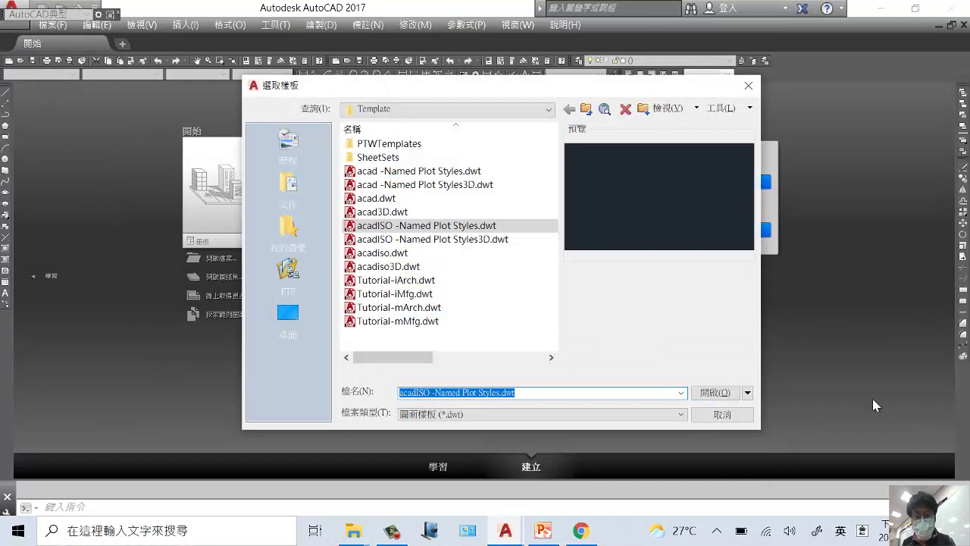
left_click(712, 393)
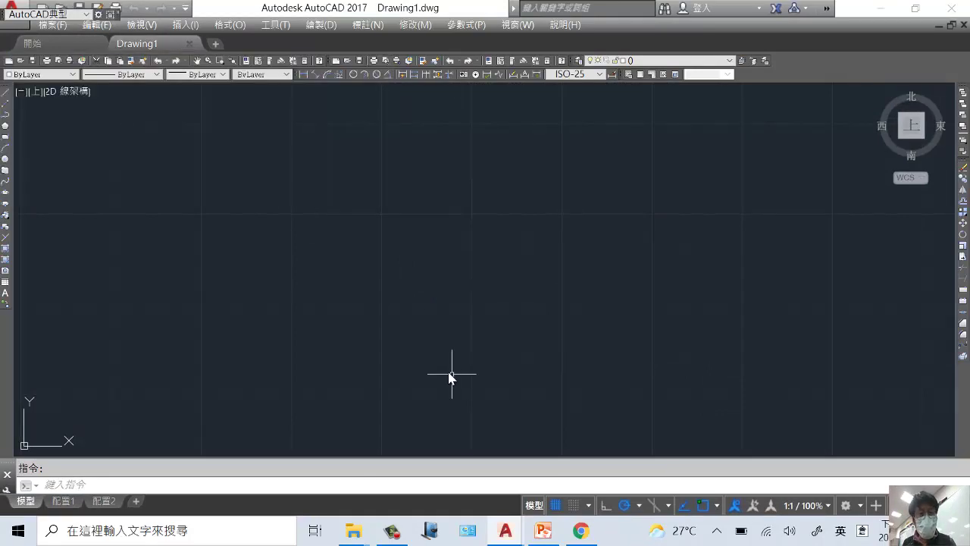
left_click(917, 11)
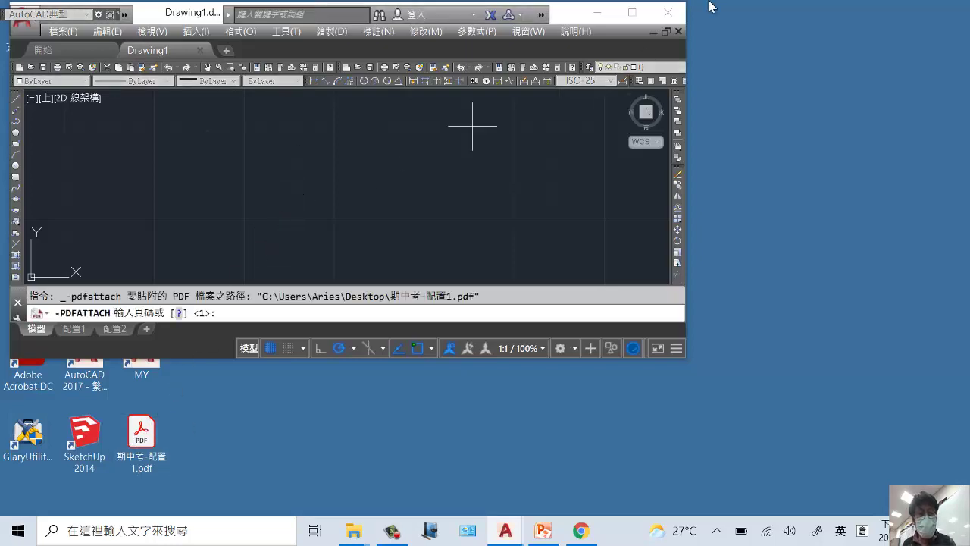
left_click(631, 13)
key("Escape")
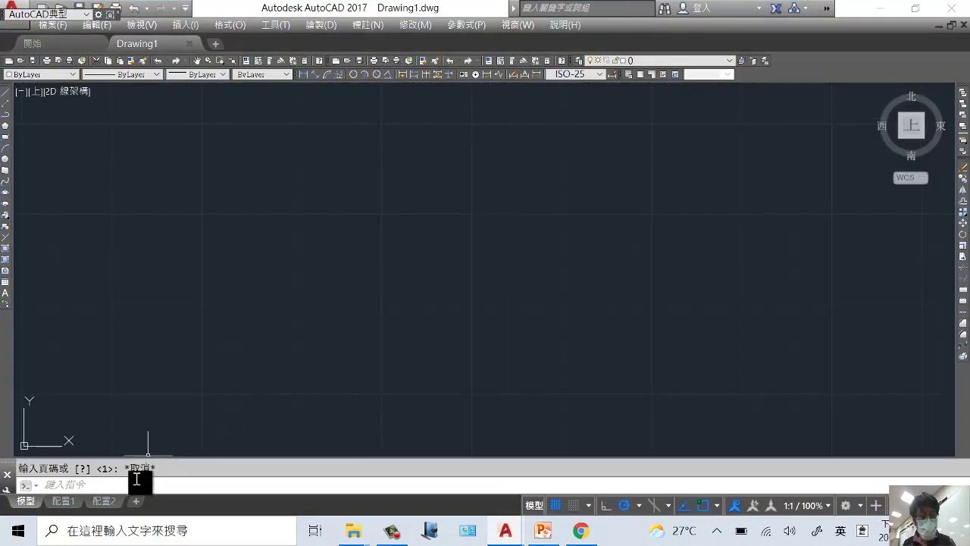
key("Return")
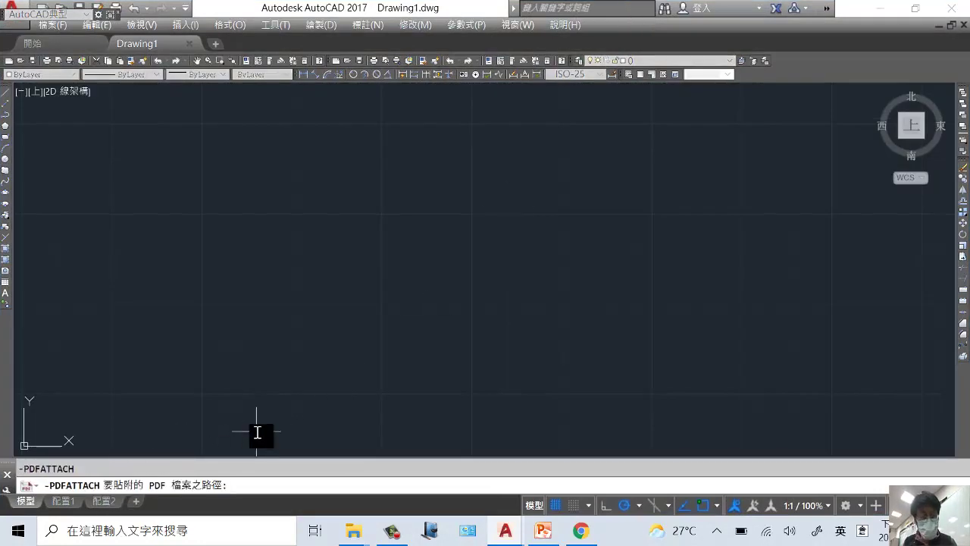
key("Return")
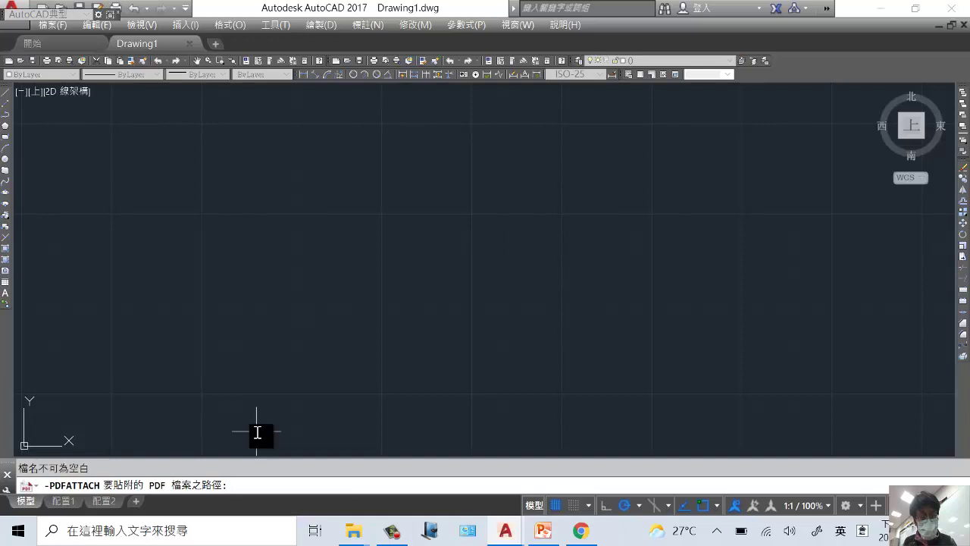
key("Escape")
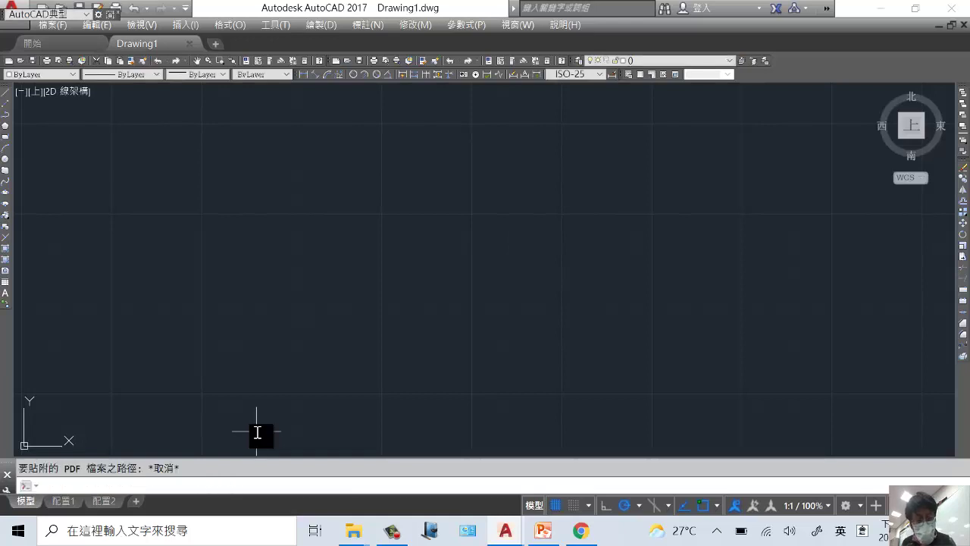
- Switch to the PowerPoint presentation to read the PDFtoDWG slide on AutoCAD's PDF import, and return to the new AutoCAD drawing
scroll(340, 378, "down", 2)
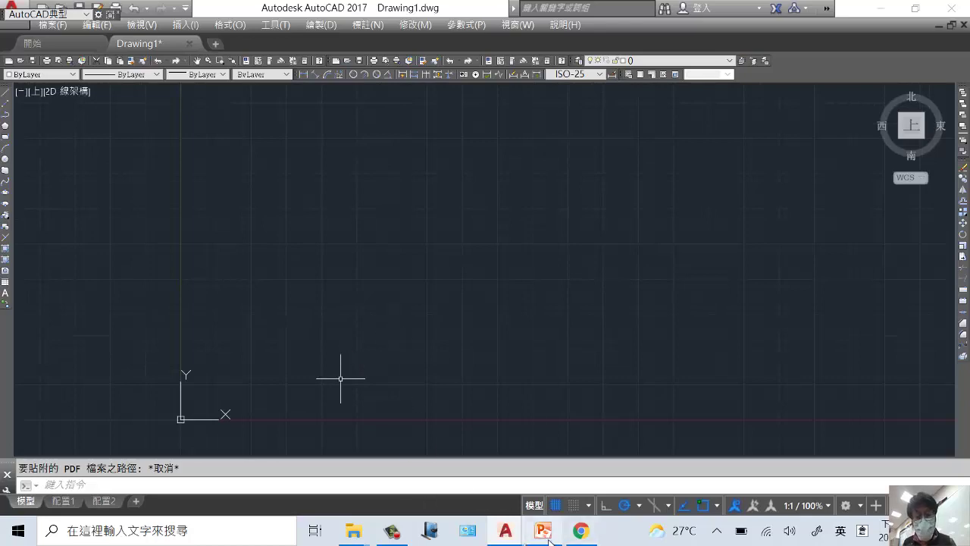
mouse_move(551, 536)
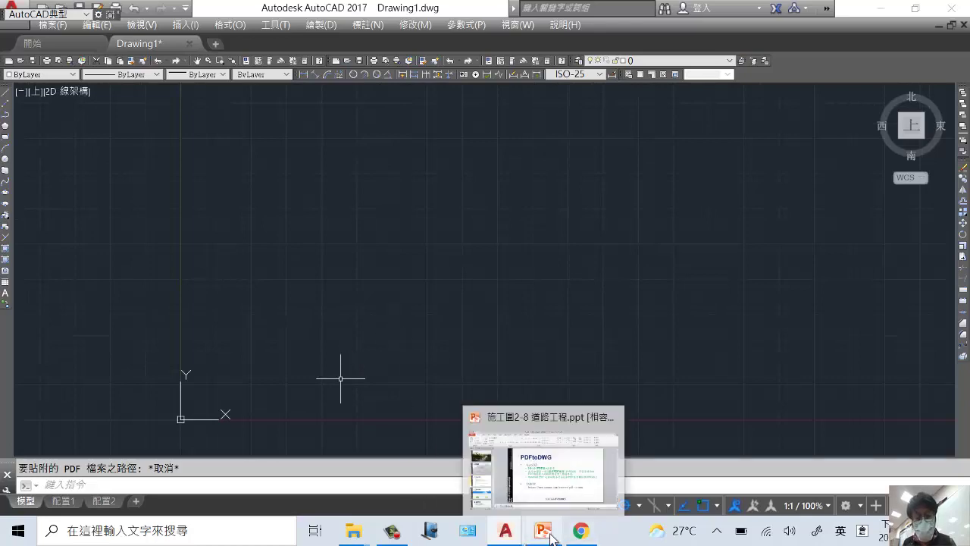
left_click(557, 473)
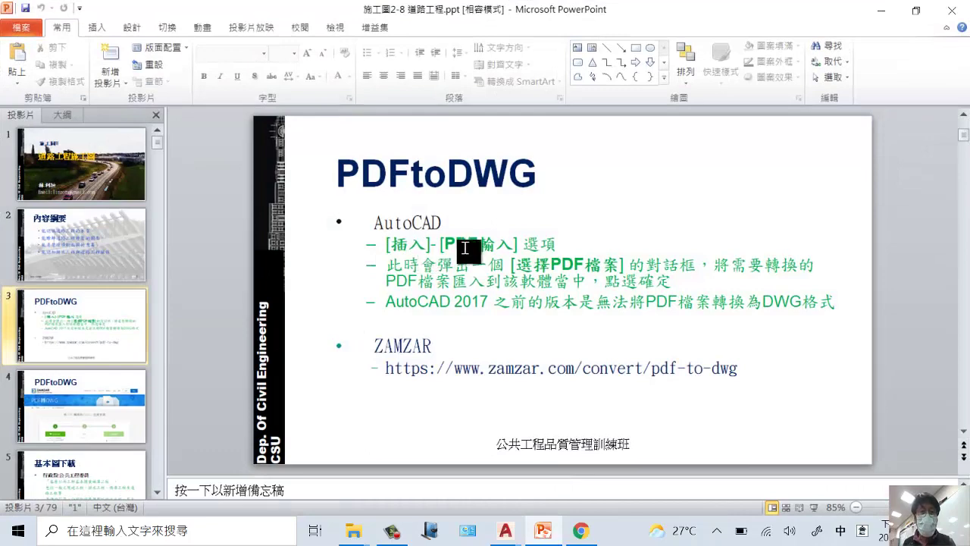
left_click(880, 10)
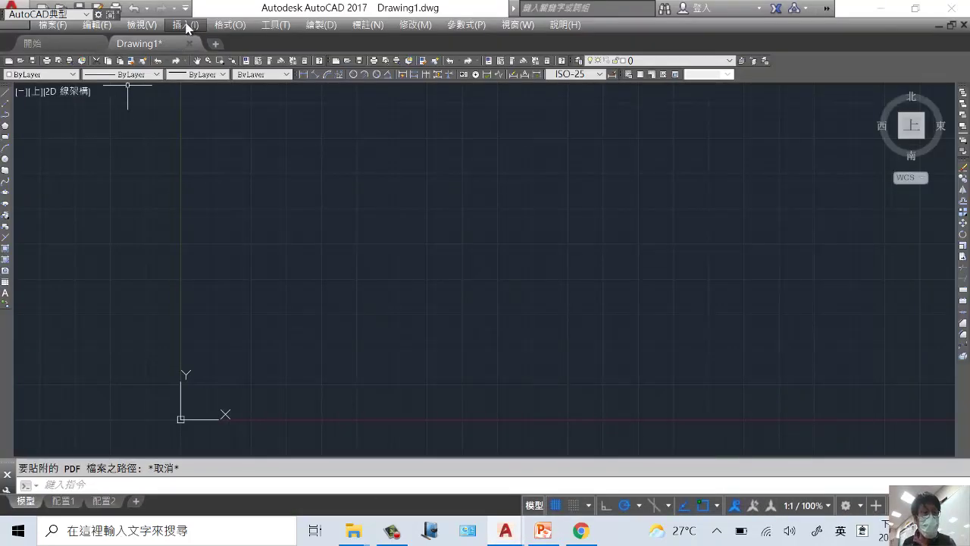
- Start attaching 期中考-配置1.pdf from the desktop as a PDF underlay
left_click(187, 25)
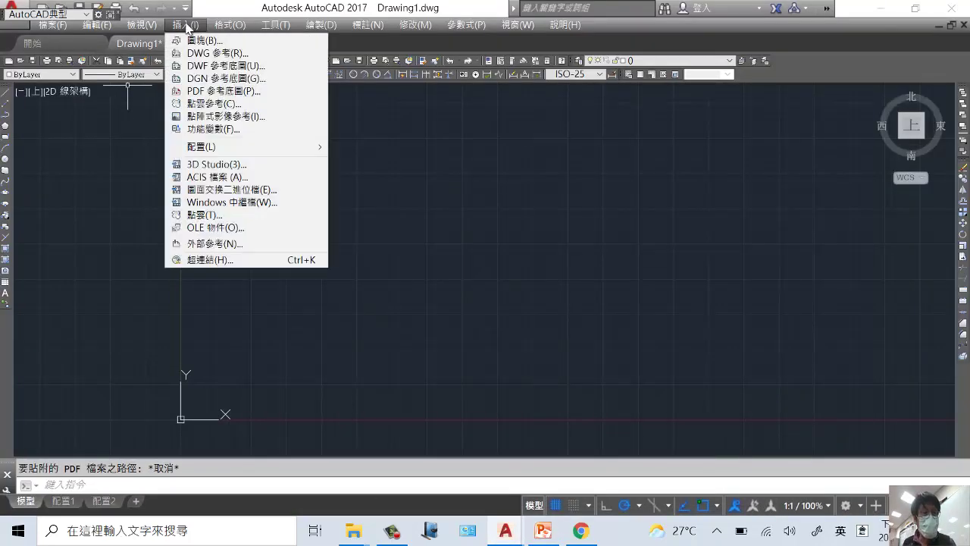
left_click(250, 92)
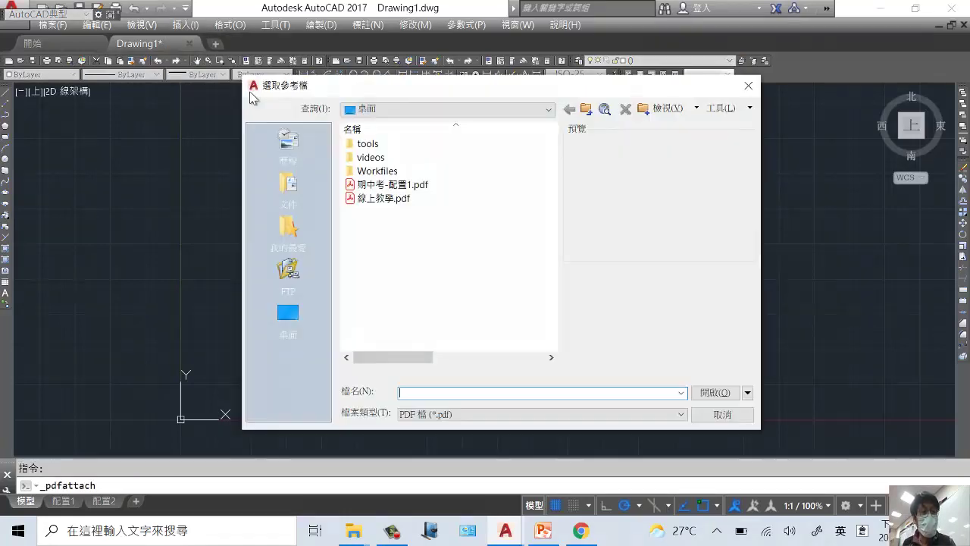
left_click(405, 184)
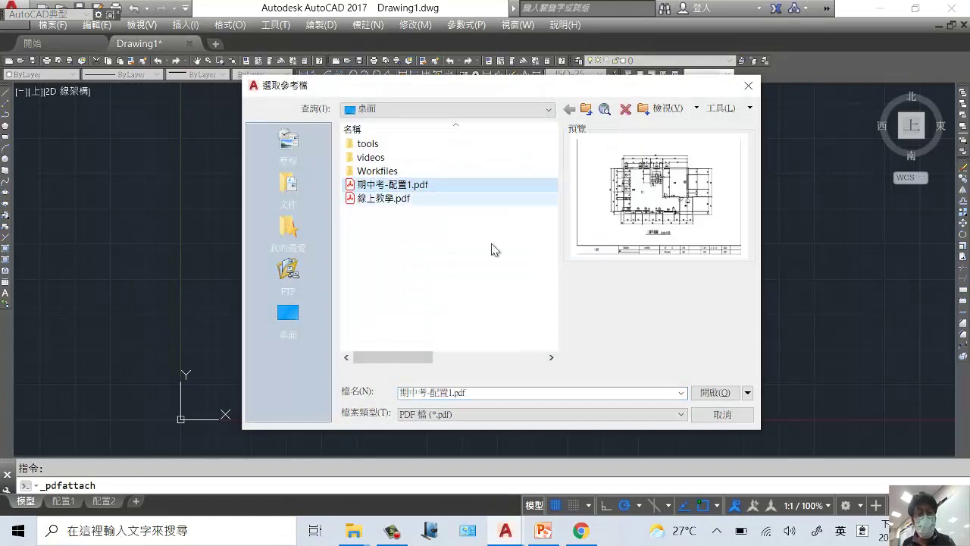
left_click(712, 397)
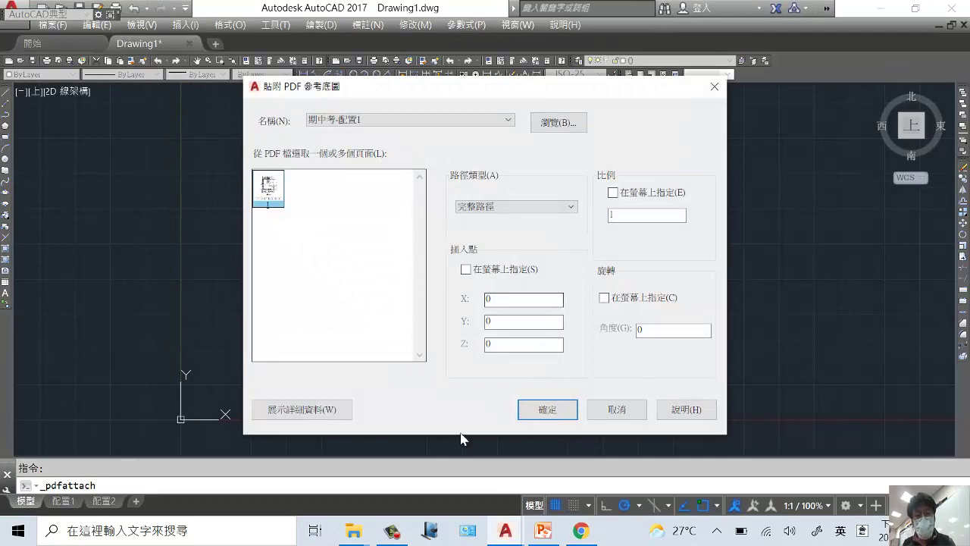
- Recheck the PDFtoDWG slide in PowerPoint and return to the underlay settings of the new drawing in AutoCAD
left_click(542, 532)
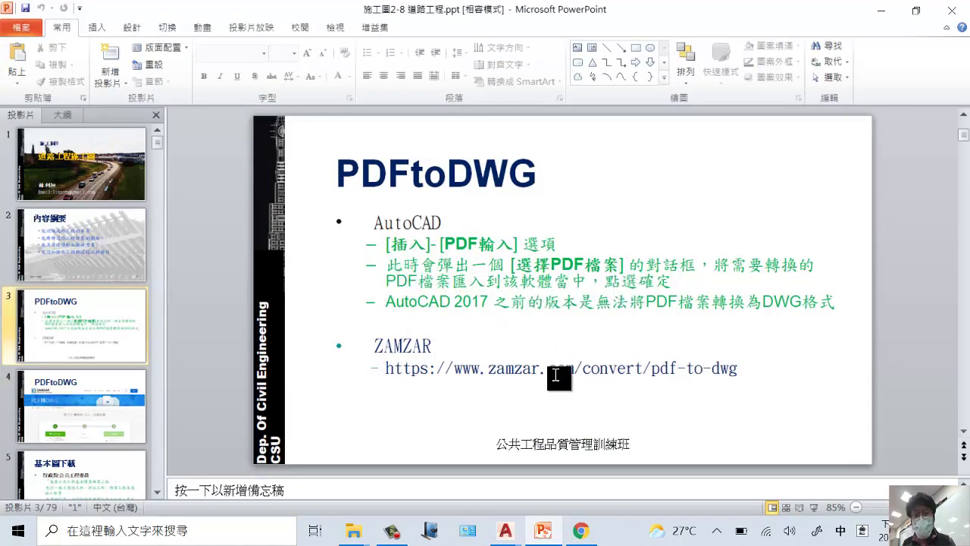
mouse_move(502, 534)
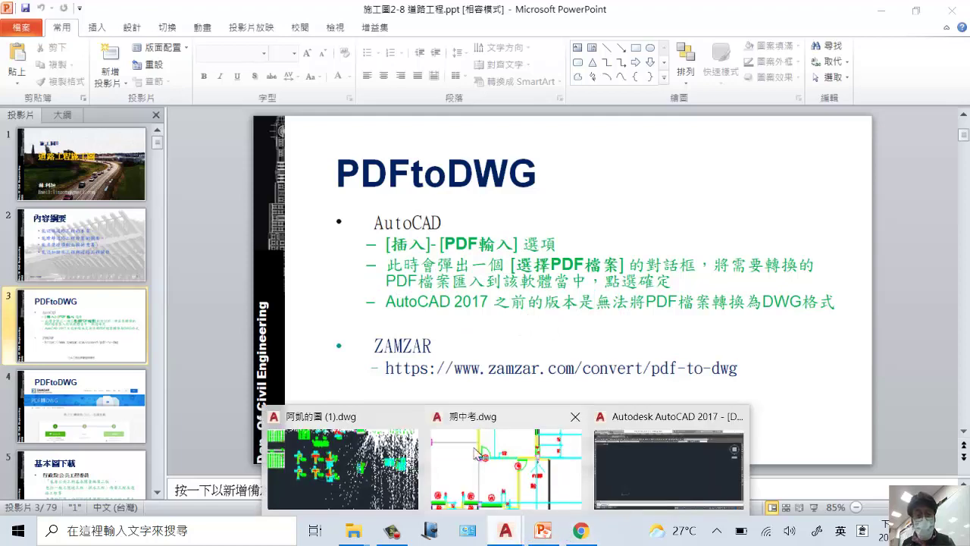
left_click(656, 471)
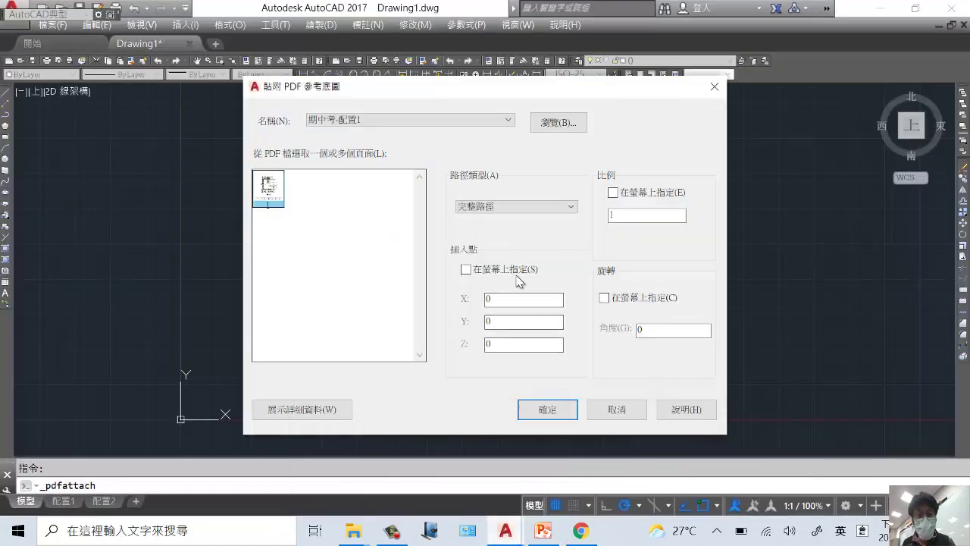
- Attach the PDF underlay with its insertion point specified on screen at 0,0,0
left_click(466, 270)
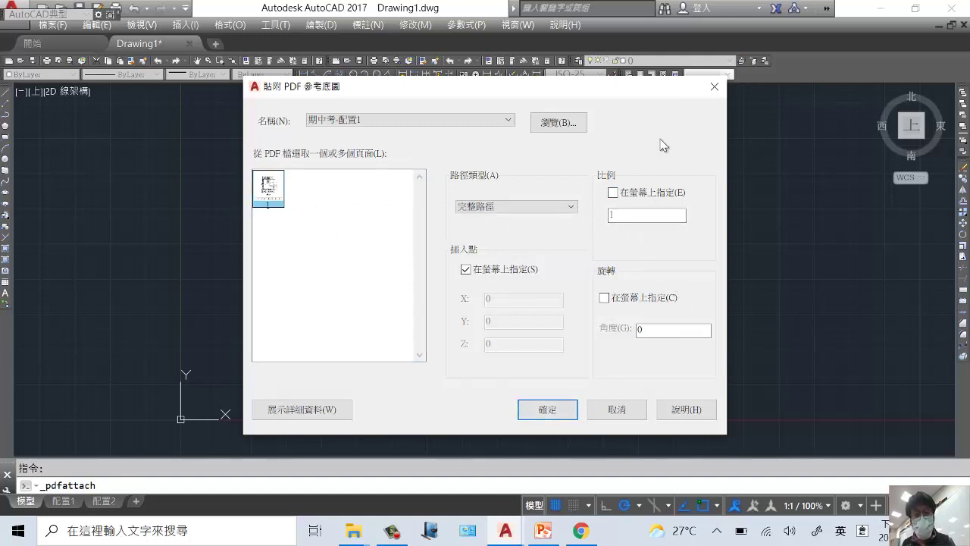
left_click(548, 414)
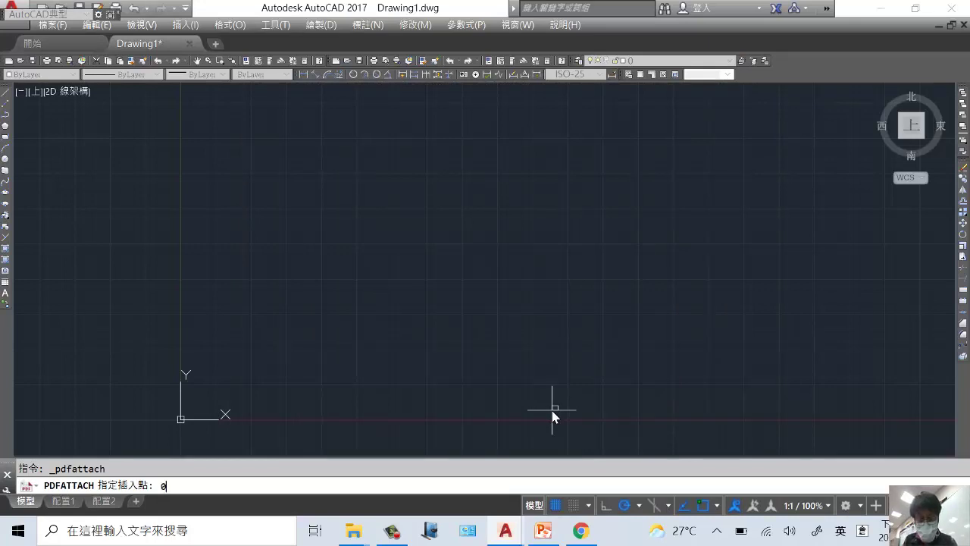
type("0,0,0")
key("Return")
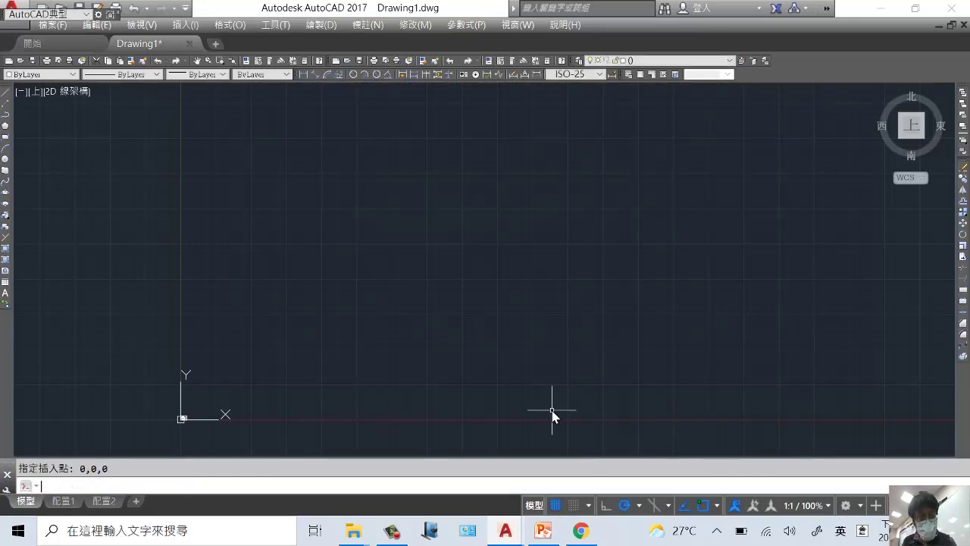
- Zoom to the drawing extents, examine the attached plan's lines around window W11 and its lower dimensions, and check the layer list
type("z")
key("Return")
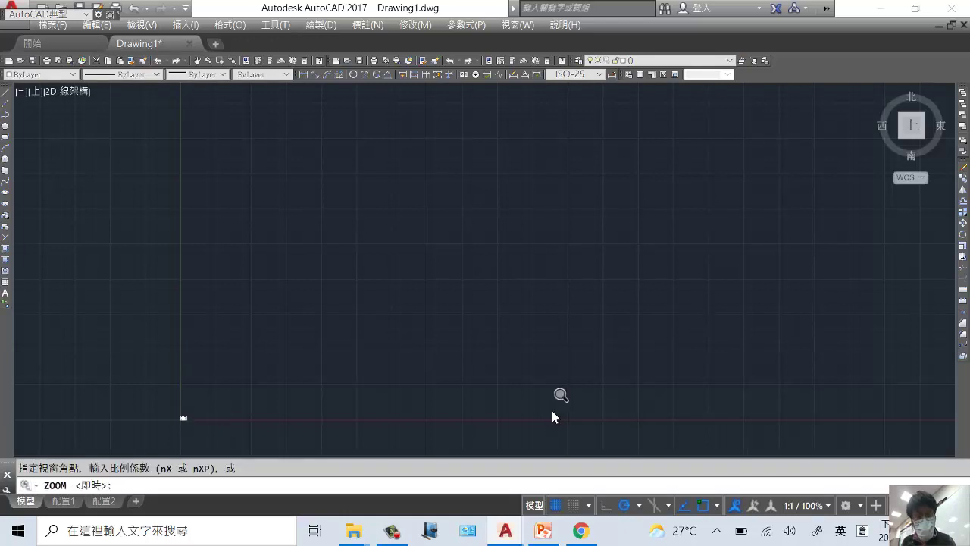
type("e")
key("Return")
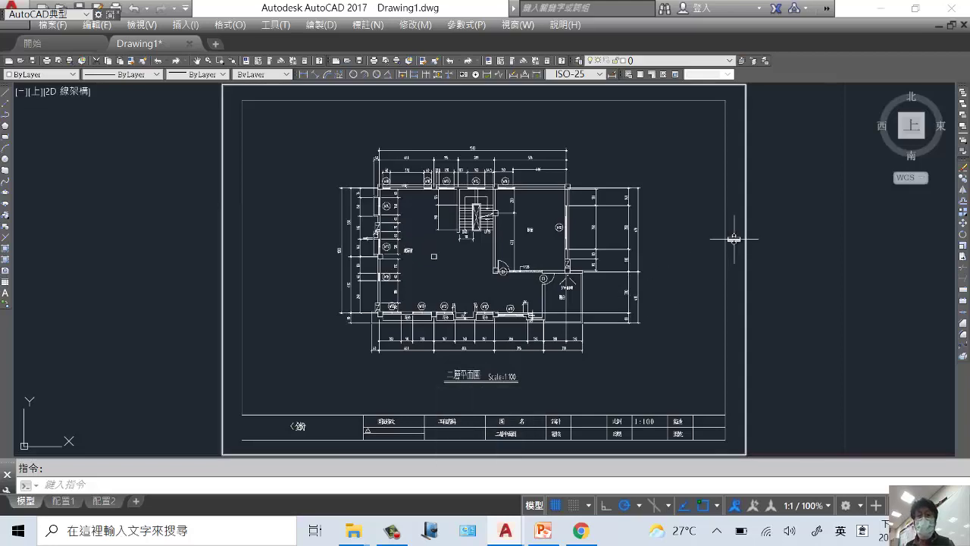
scroll(553, 300, "up", 4)
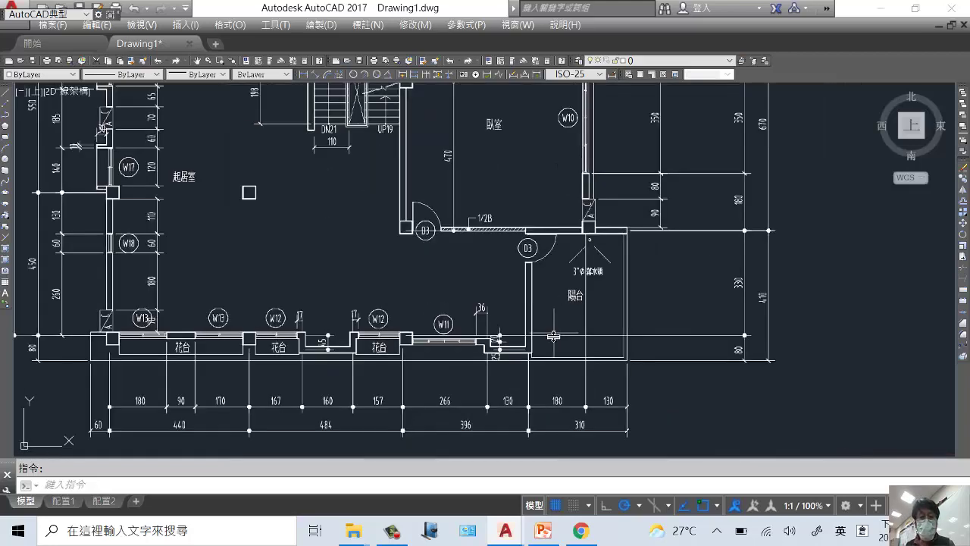
scroll(553, 326, "up", 2)
scroll(364, 375, "up", 5)
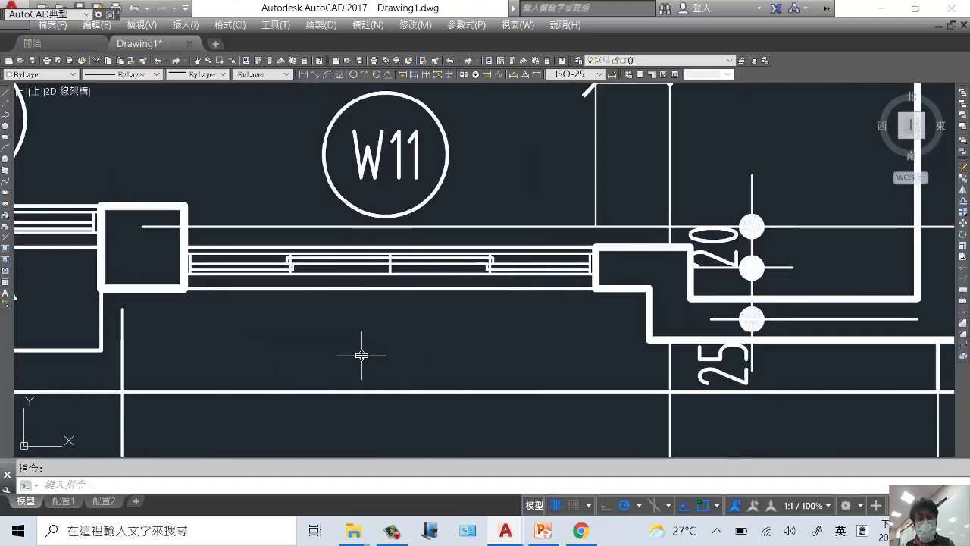
scroll(361, 353, "down", 5)
middle_click_drag(766, 335, 876, 218)
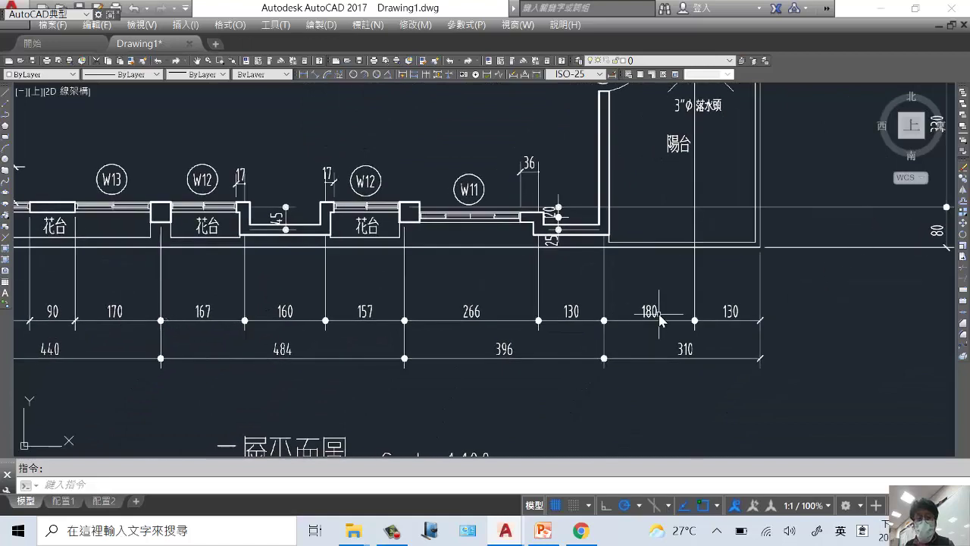
left_click(730, 61)
left_click(732, 62)
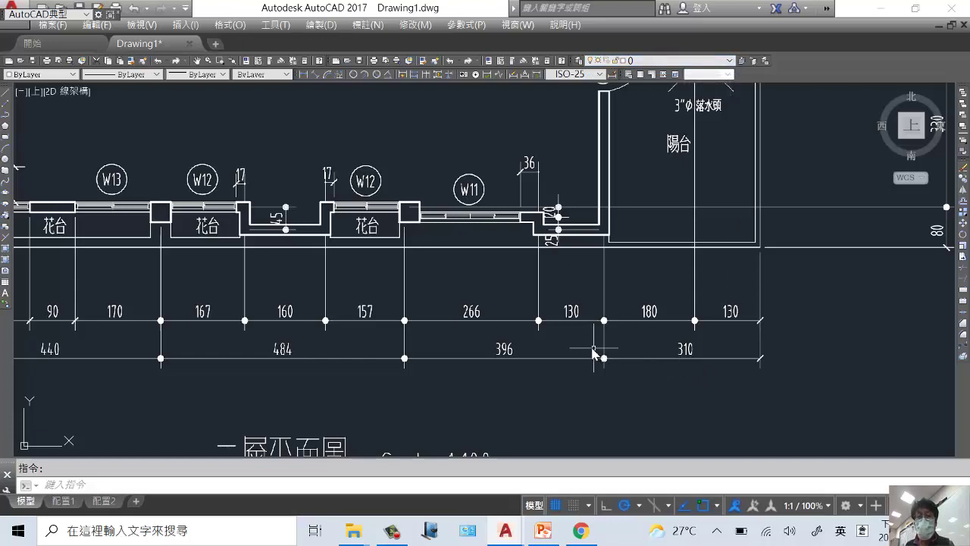
- Measure between the ends of the 130 dimension's extension lines below the plan, and check the scale note in the plan title
scroll(551, 322, "up", 4)
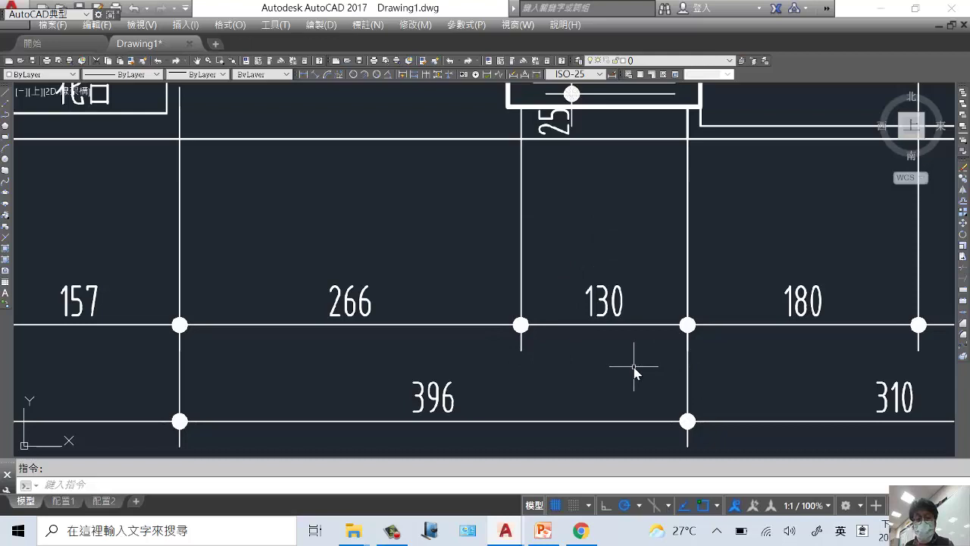
mouse_move(649, 363)
middle_mouse_down()
mouse_move(652, 256)
mouse_move(635, 261)
middle_mouse_up()
type("di")
key("Return")
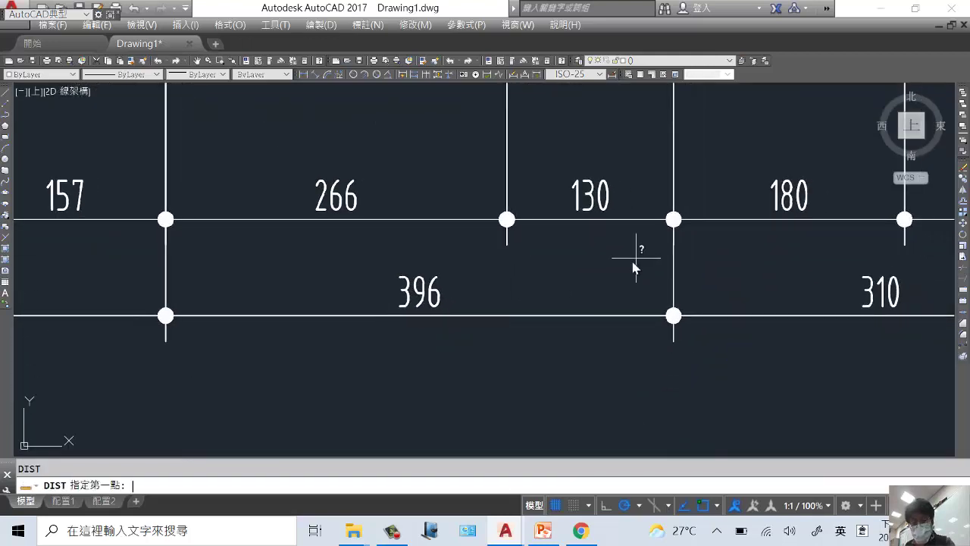
left_click(508, 244)
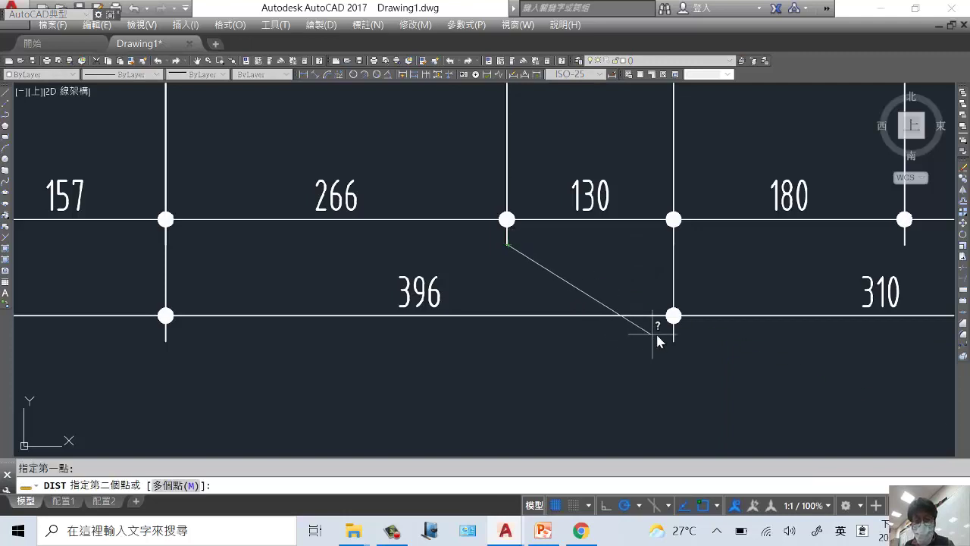
left_click(674, 343)
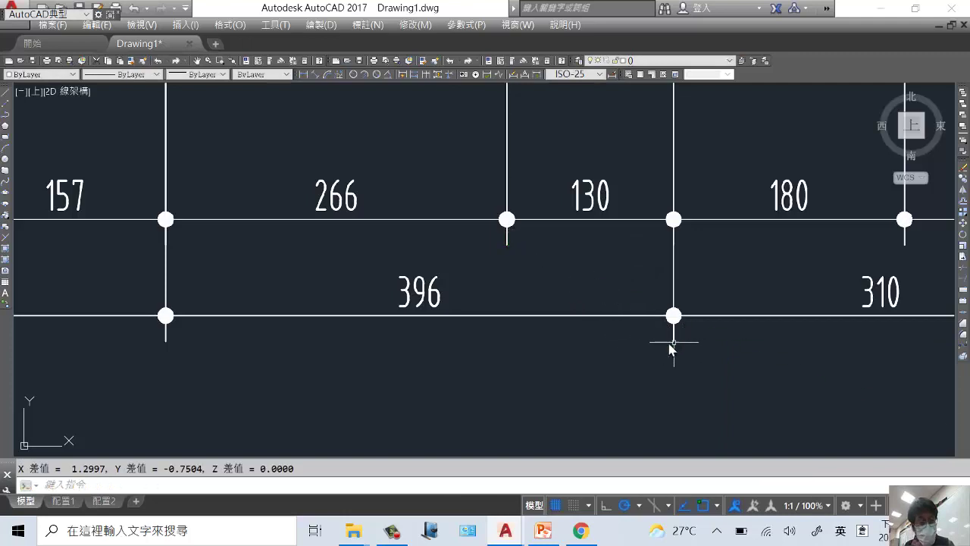
left_click_drag(60, 468, 110, 468)
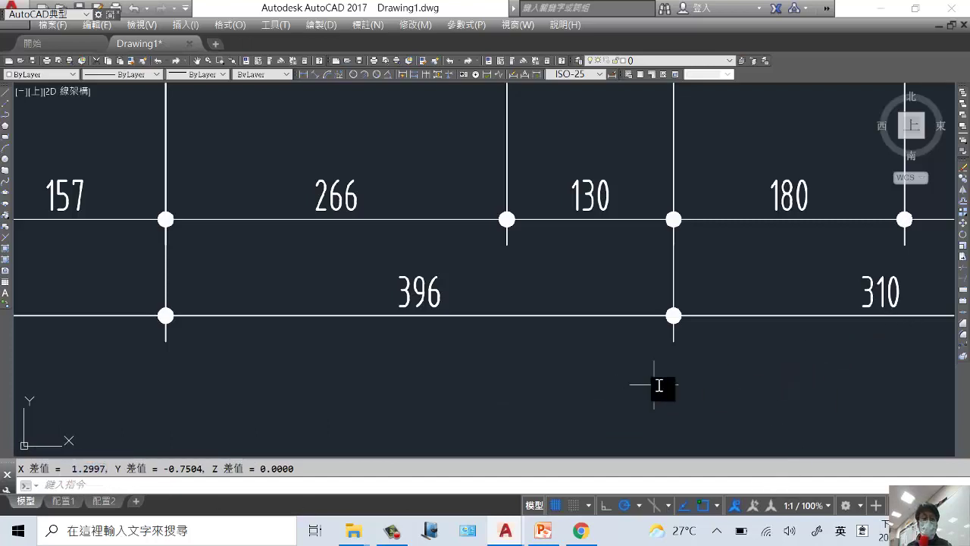
scroll(746, 350, "down", 4)
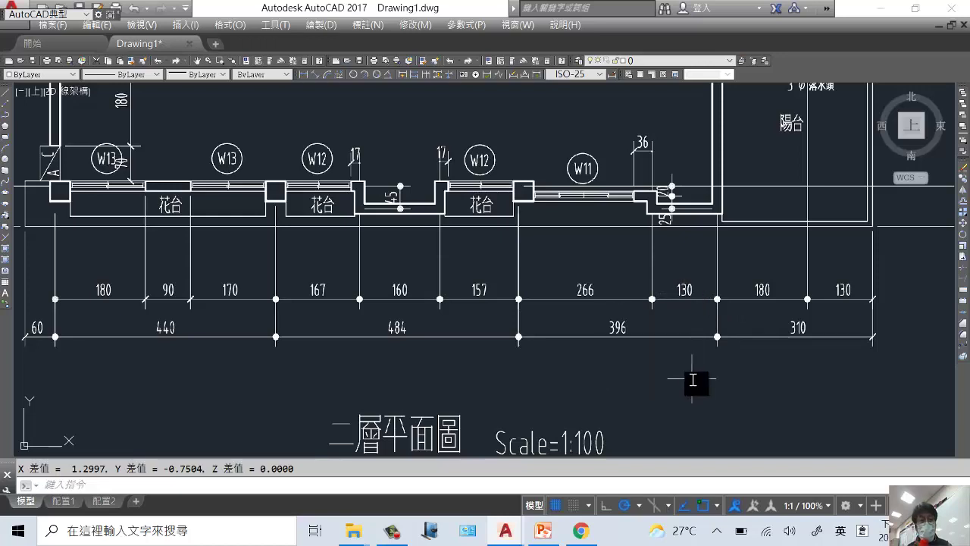
scroll(715, 269, "down", 2)
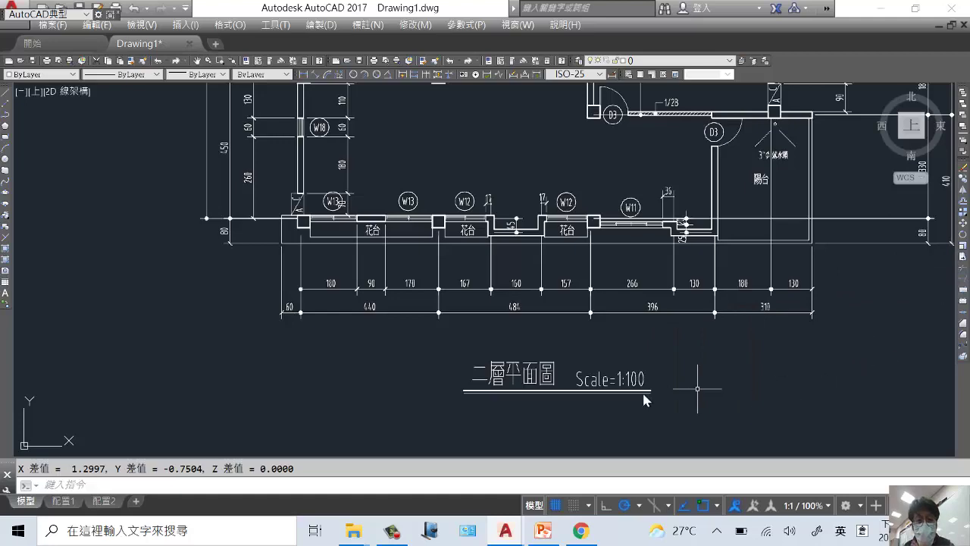
scroll(459, 356, "down", 2)
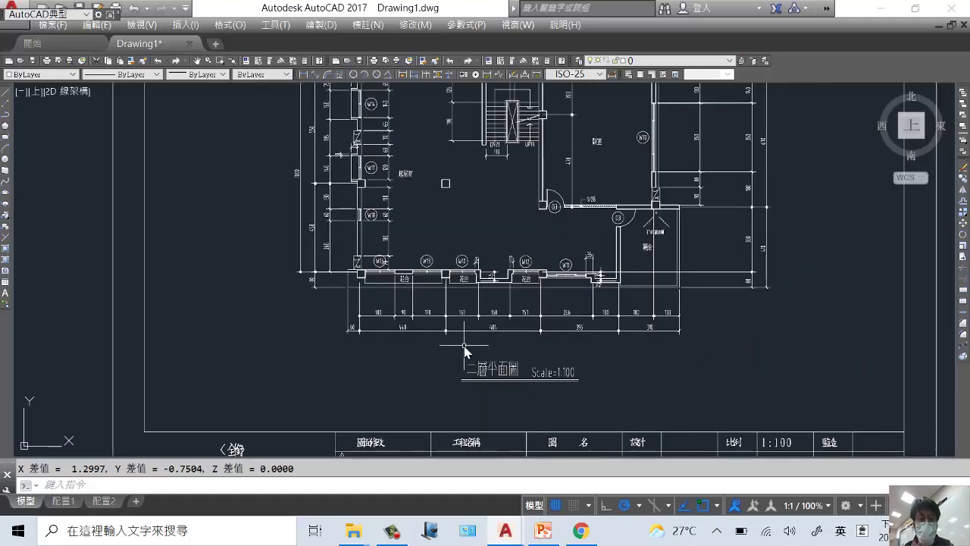
- Examine the 〈全銜〉 text in the title block and test whether it can be selected as a separate object
scroll(464, 350, "down", 3)
scroll(364, 371, "up", 4)
scroll(364, 366, "up", 5)
middle_click_drag(357, 277, 504, 353)
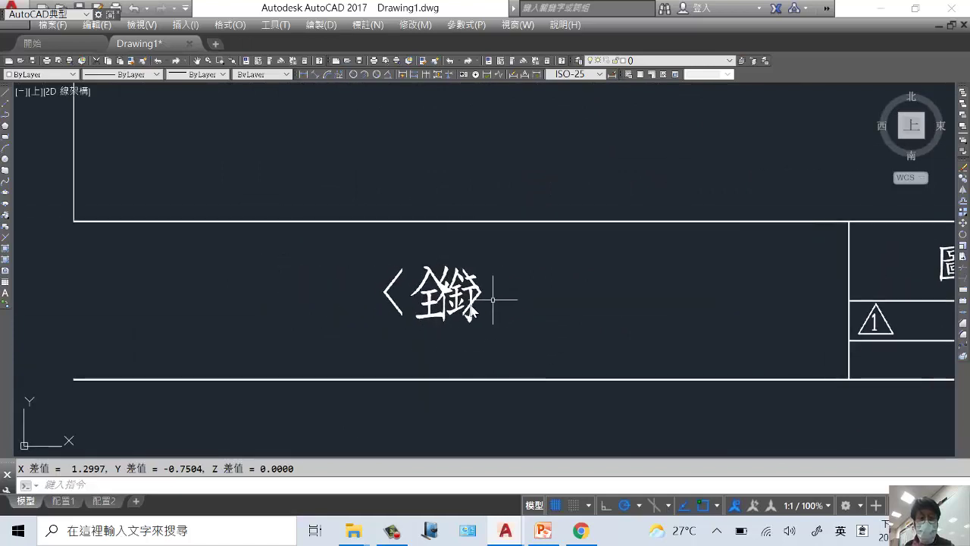
left_click(462, 281)
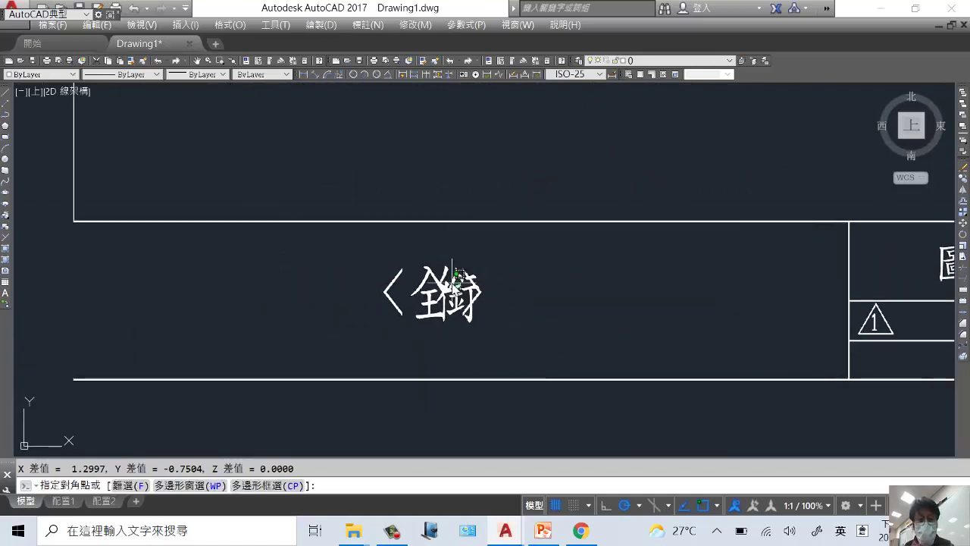
left_click(458, 274)
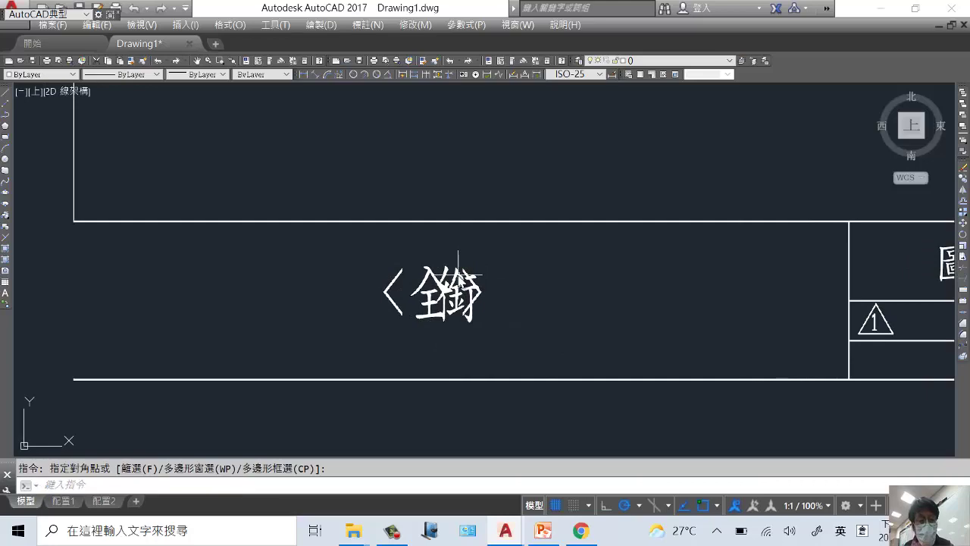
key("Escape")
left_click(474, 265)
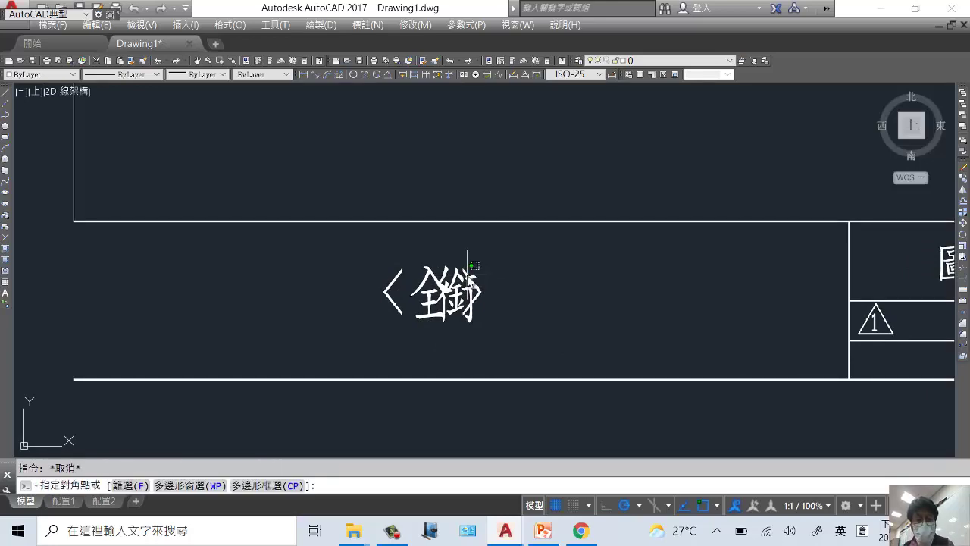
key("Escape")
- Erase the attached PDF underlay, selected by its frame, and undo the erasure
scroll(558, 301, "down", 3)
mouse_move(574, 305)
middle_mouse_down()
mouse_move(400, 328)
mouse_move(535, 320)
mouse_move(502, 336)
mouse_move(488, 369)
middle_mouse_up()
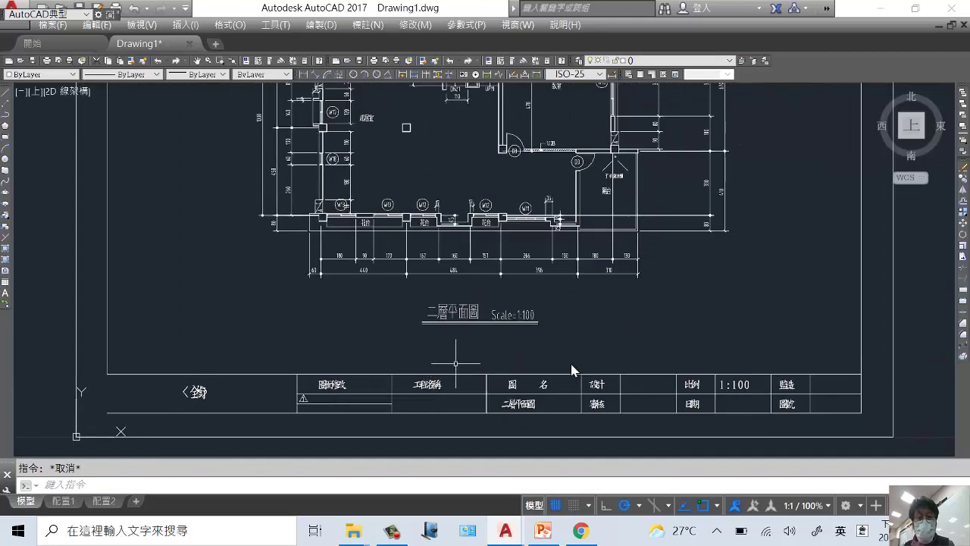
middle_click_drag(641, 342, 589, 232)
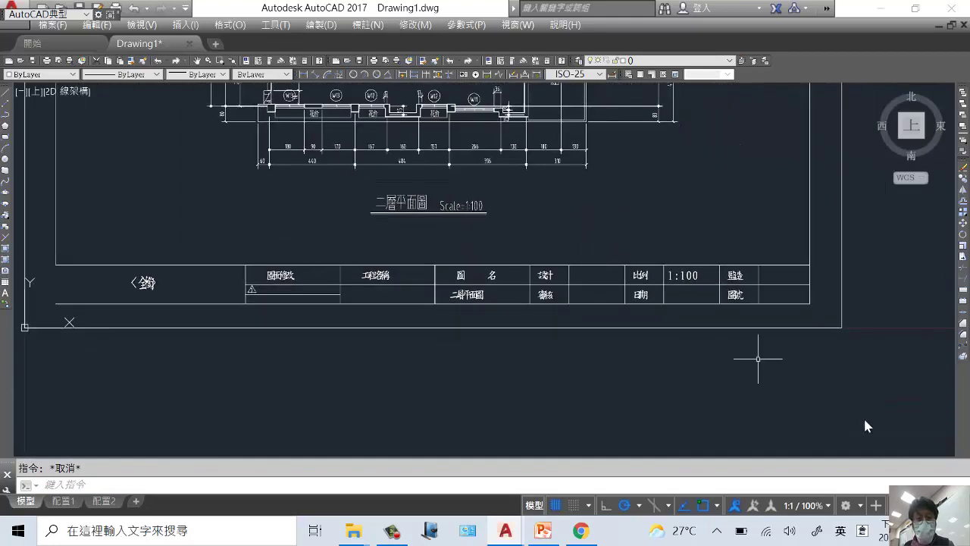
left_click(891, 384)
left_click(23, 262)
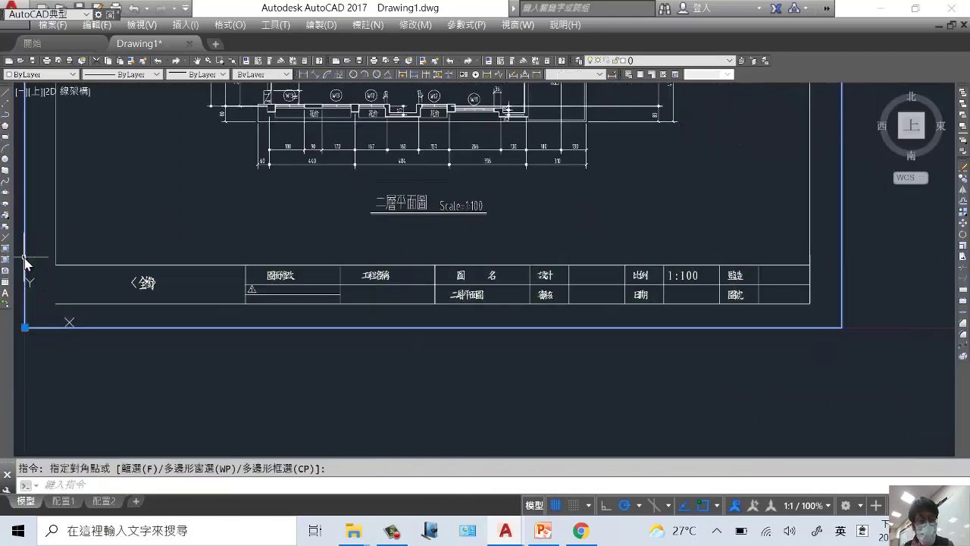
key("Delete")
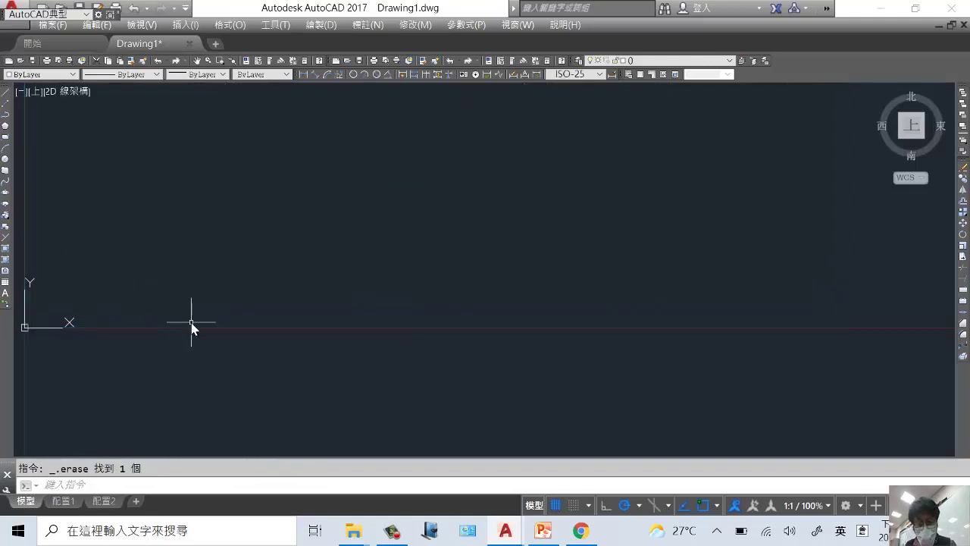
key("Return")
- Try to explode the PDF underlay, selected with a crossing window over the title block
scroll(303, 326, "down", 3)
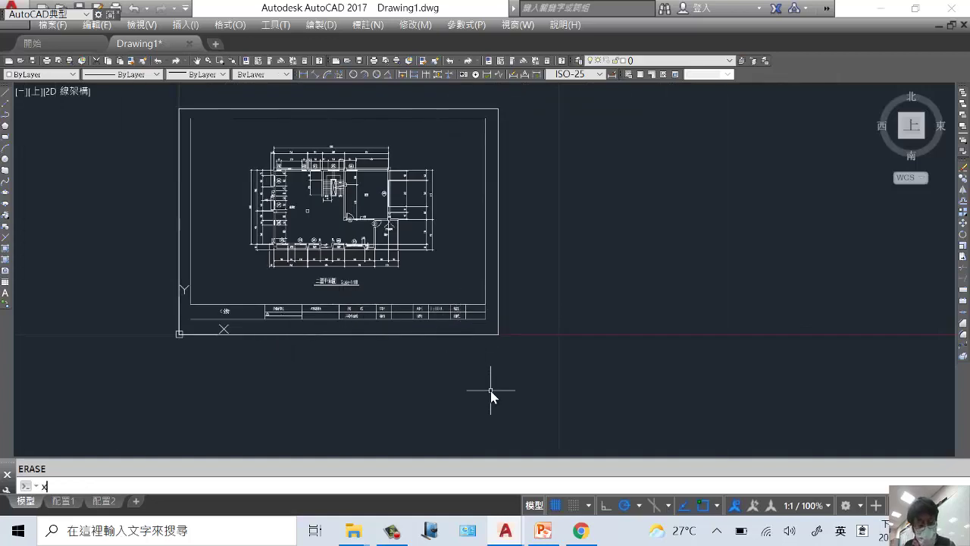
key("Return")
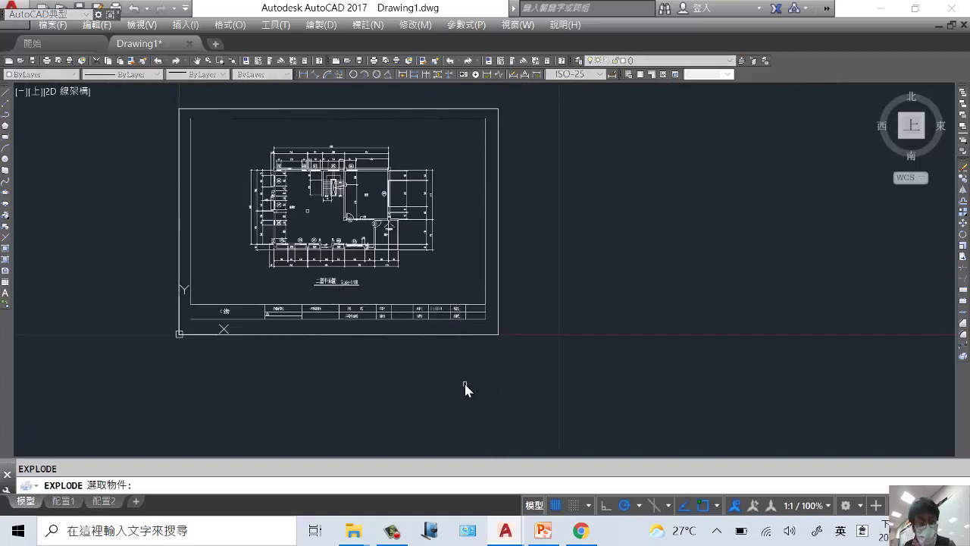
left_click(534, 362)
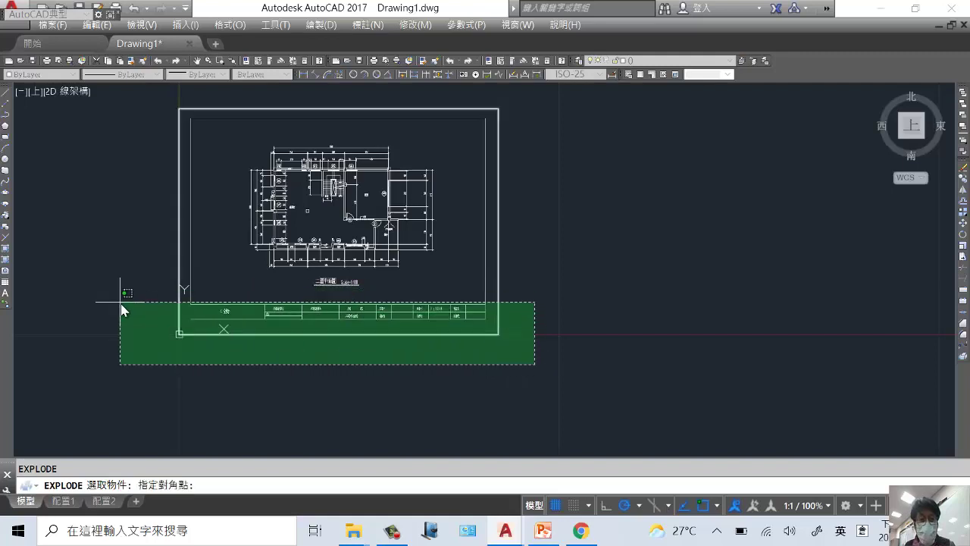
left_click(148, 297)
key("Return")
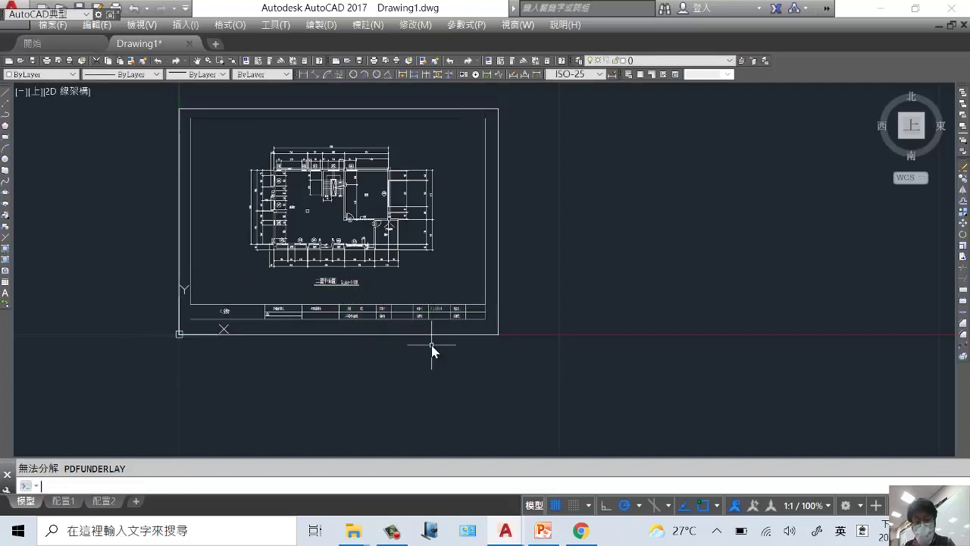
- Select the whole PDF underlay with a crossing window over its lower edge, erase it again, and undo that
scroll(431, 243, "up", 5)
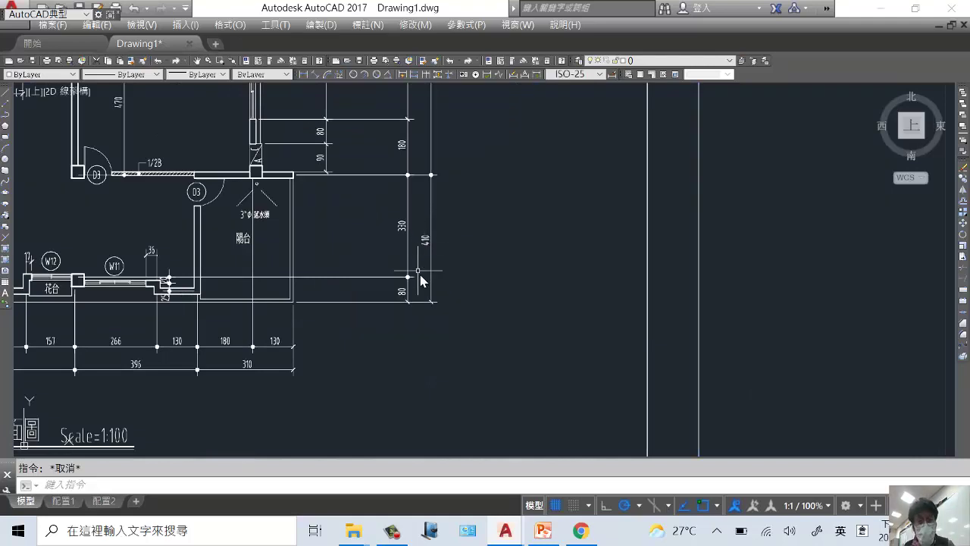
key("Escape")
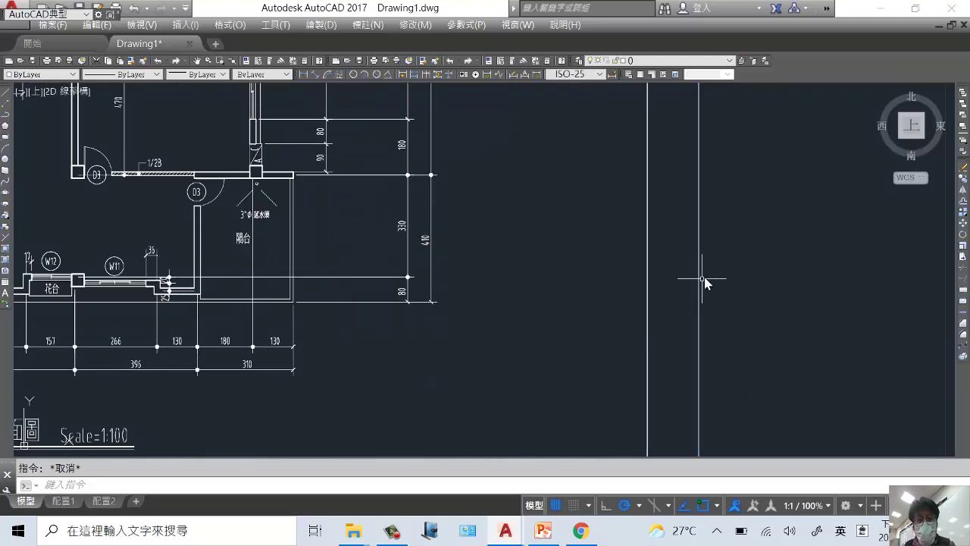
scroll(710, 271, "down", 8)
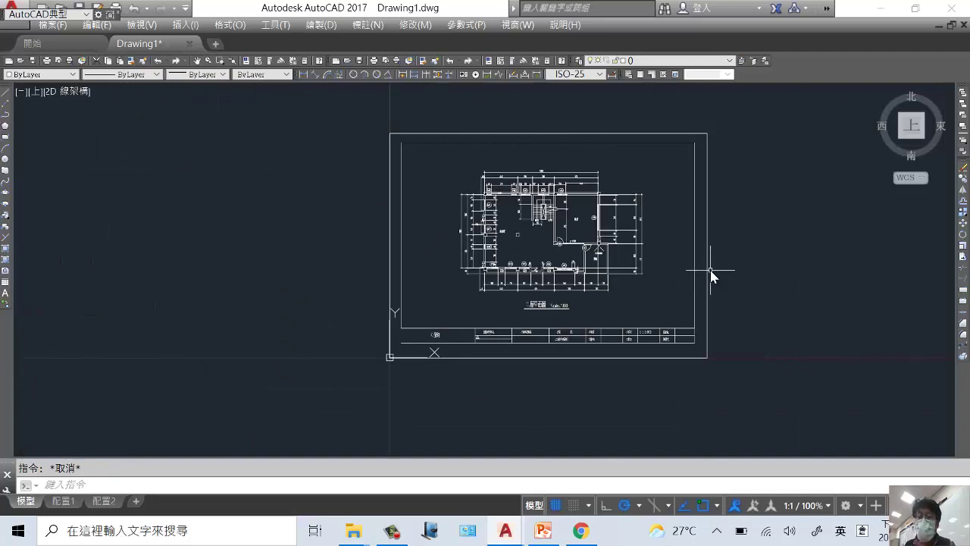
left_click(732, 389)
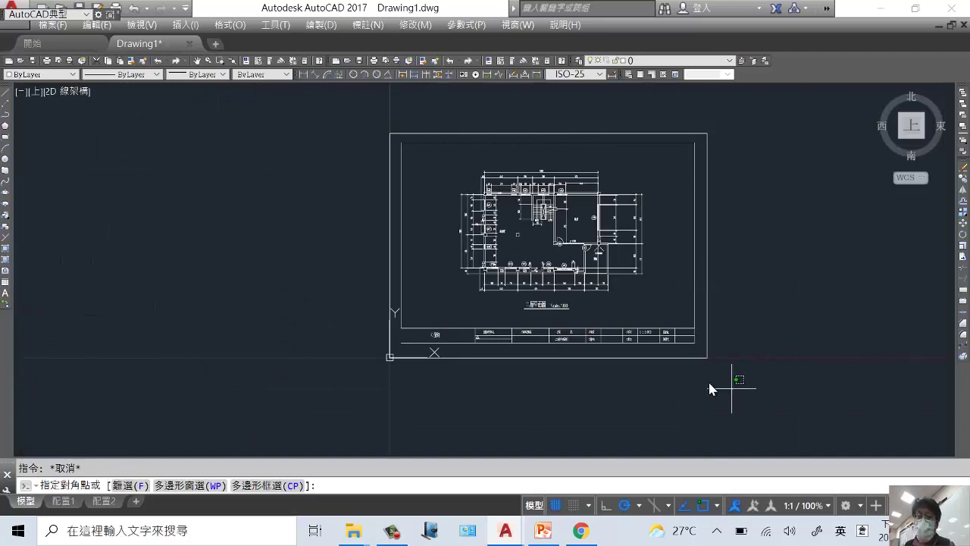
left_click(328, 324)
key("Delete")
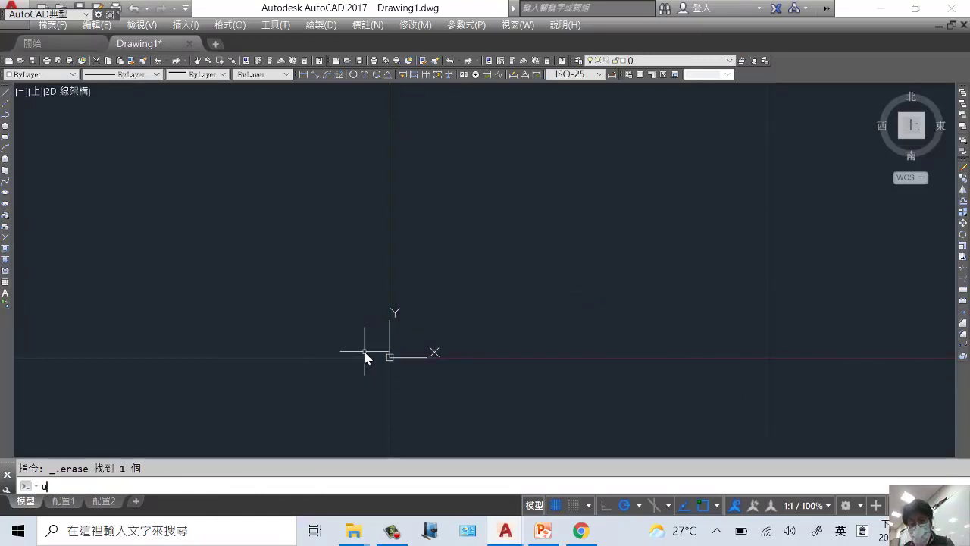
key("Return")
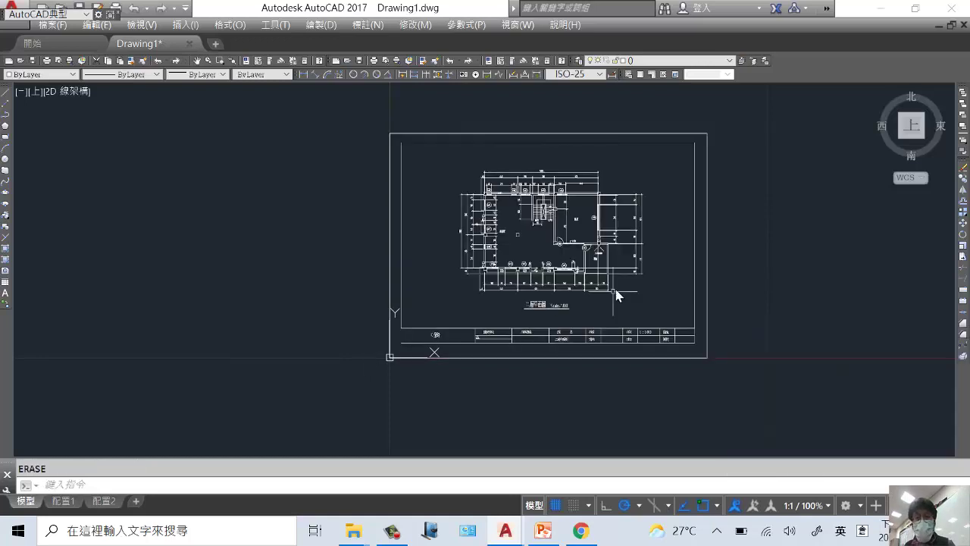
- Examine the attached plan's dimensions, the 二層平面圖 title with its scale note, and the title block
scroll(689, 156, "up", 4)
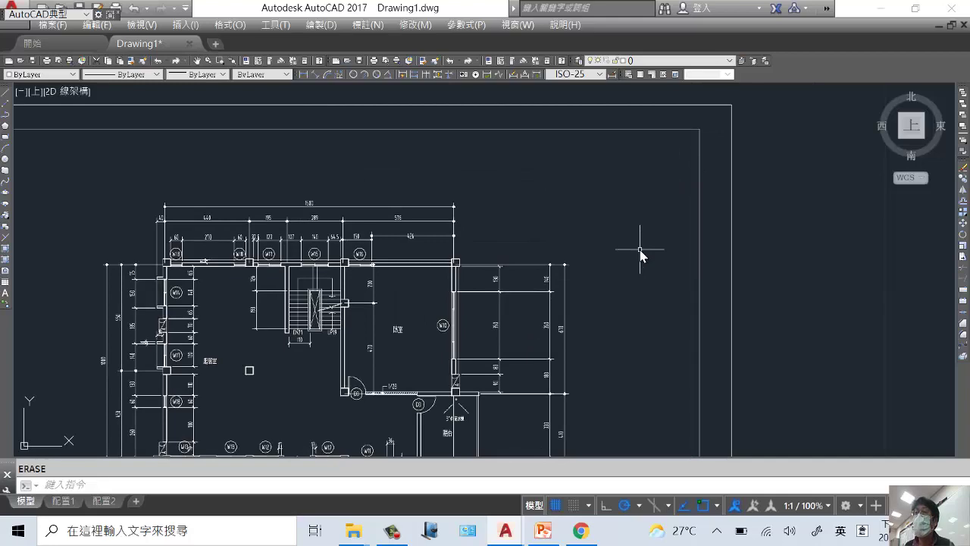
scroll(640, 253, "down", 3)
middle_click_drag(616, 275, 684, 162)
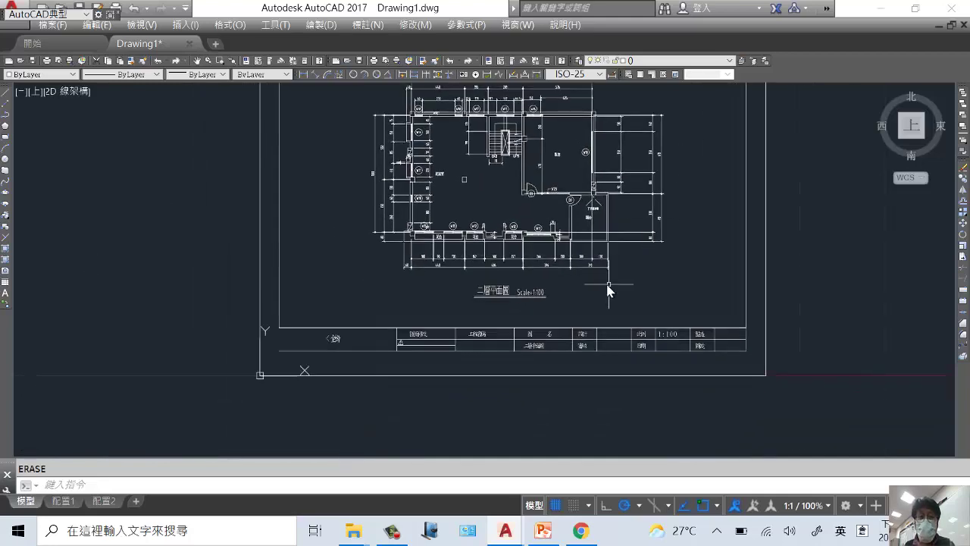
scroll(613, 281, "up", 4)
middle_click_drag(525, 343, 702, 336)
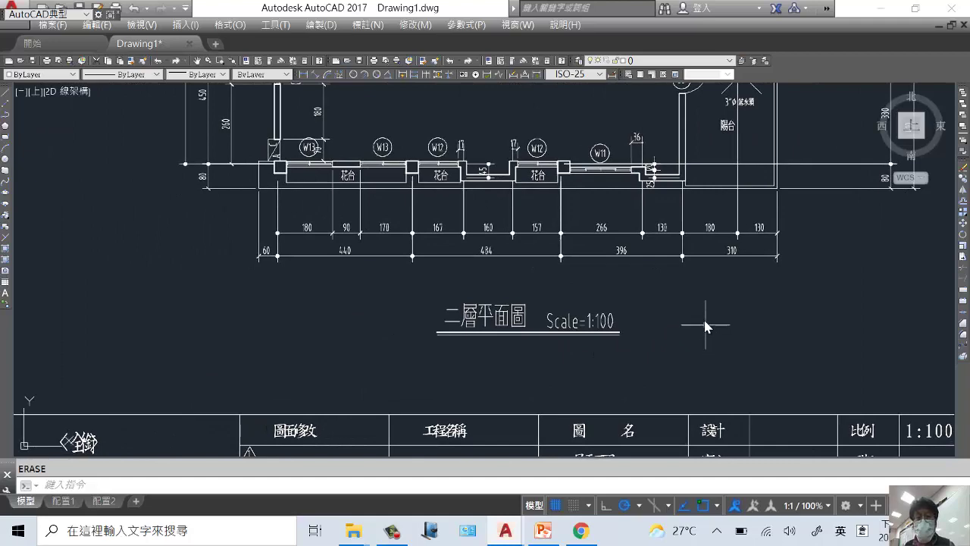
scroll(591, 260, "down", 4)
mouse_move(591, 299)
middle_mouse_down()
mouse_move(599, 375)
mouse_move(597, 366)
middle_mouse_up()
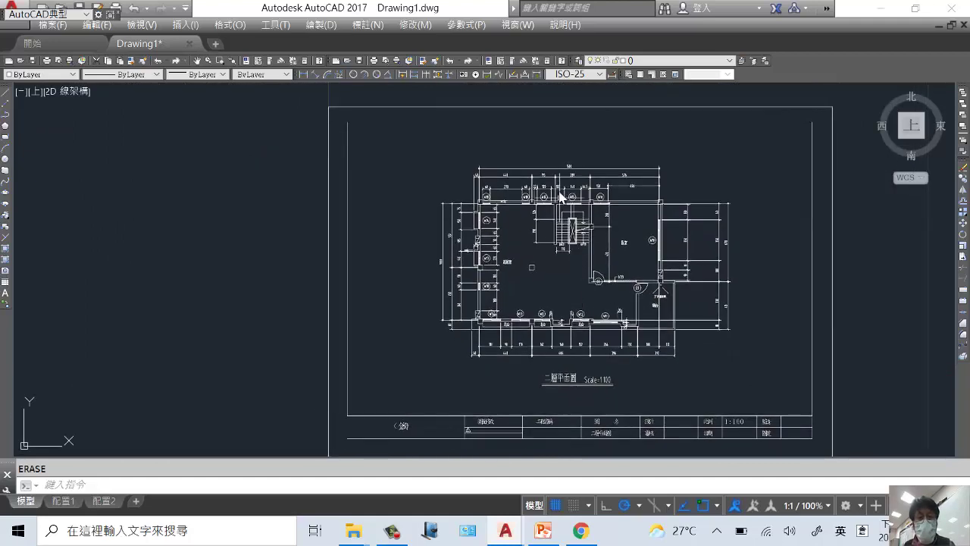
scroll(563, 203, "up", 4)
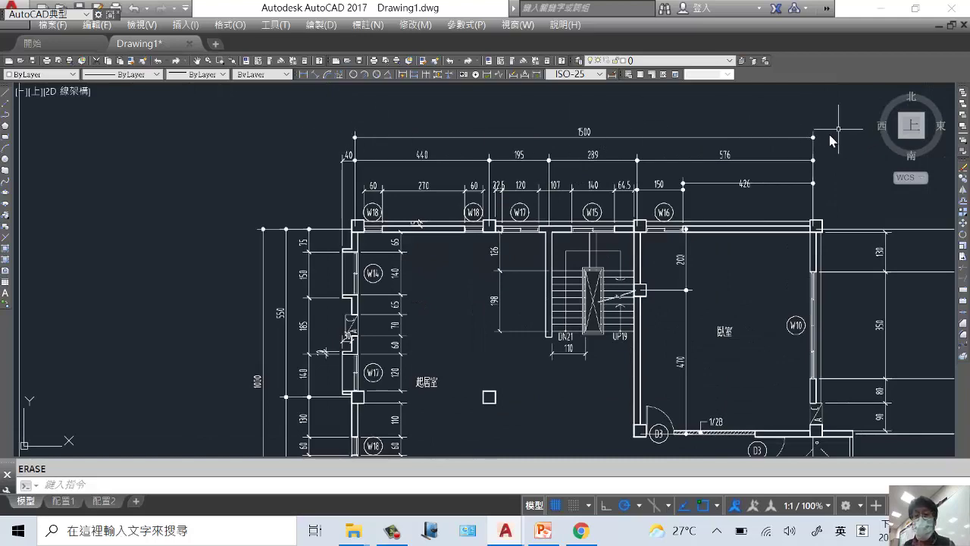
- Measure the distance between the extension line ends of the overall 1500 dimension above the plan
scroll(831, 134, "down", 2)
mouse_move(773, 156)
middle_mouse_down()
mouse_move(558, 294)
mouse_move(477, 278)
middle_mouse_up()
scroll(476, 276, "up", 2)
type("d")
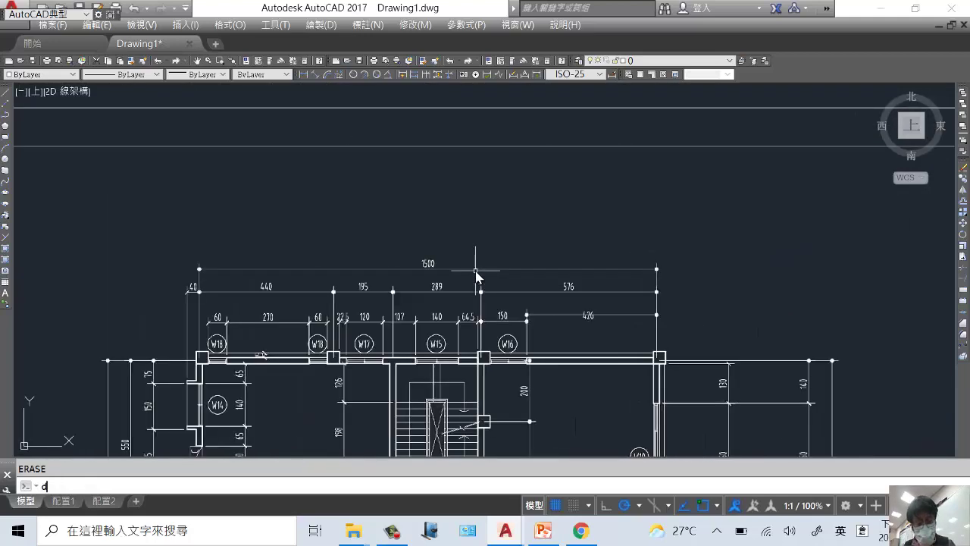
type("i")
key("Return")
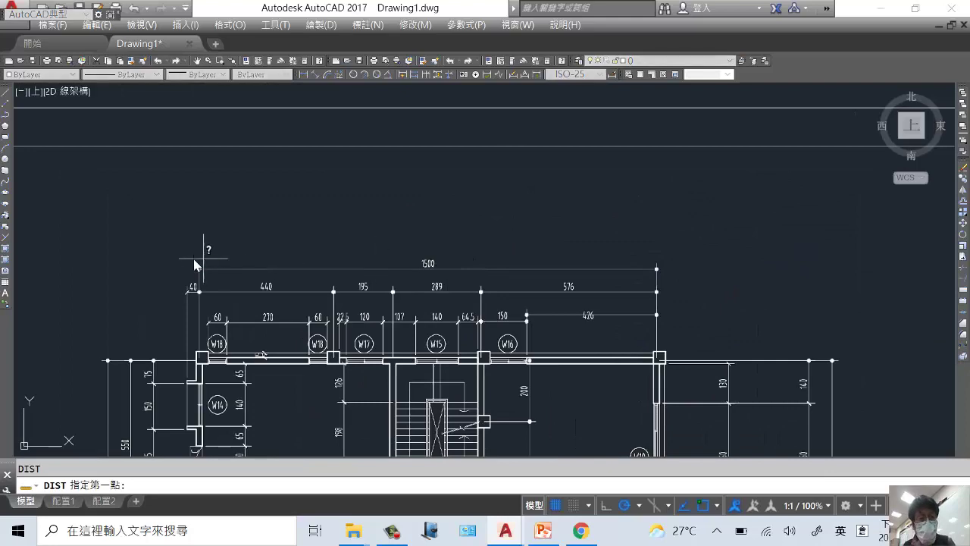
scroll(197, 260, "up", 6)
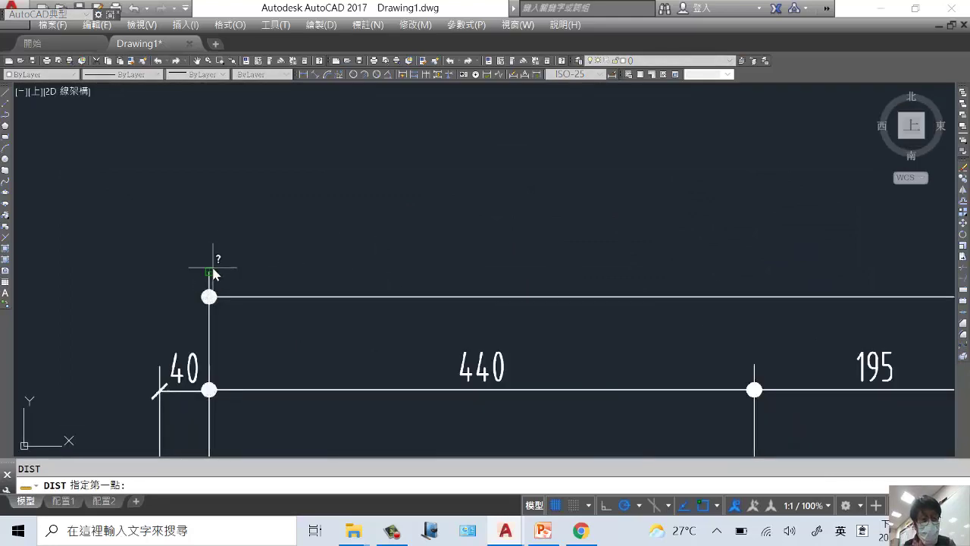
left_click(209, 267)
scroll(459, 275, "down", 4)
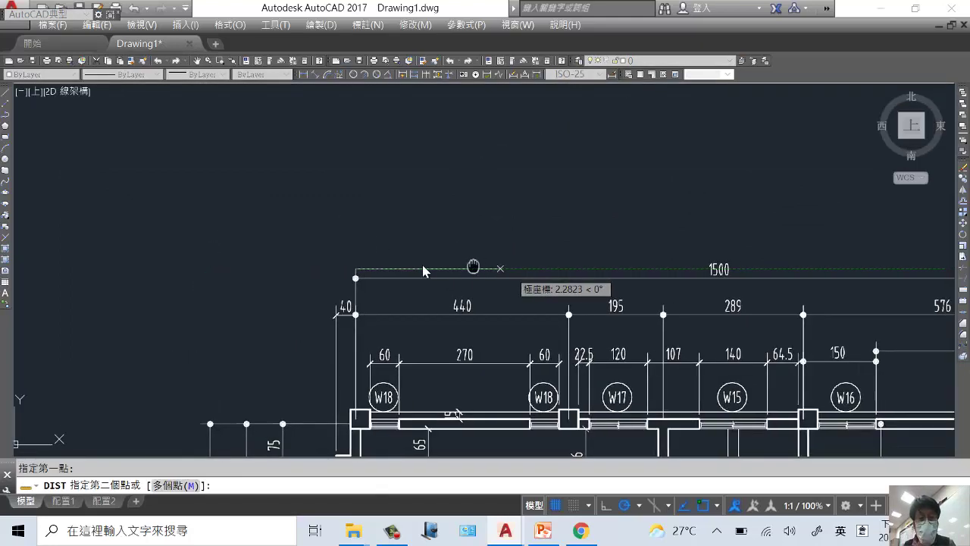
middle_click_drag(472, 270, 152, 241)
scroll(675, 238, "up", 3)
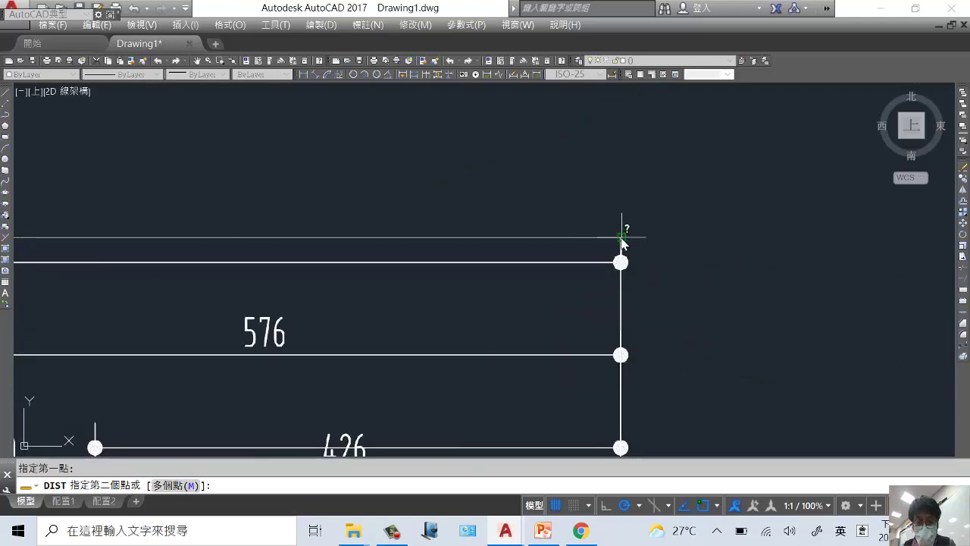
left_click(622, 238)
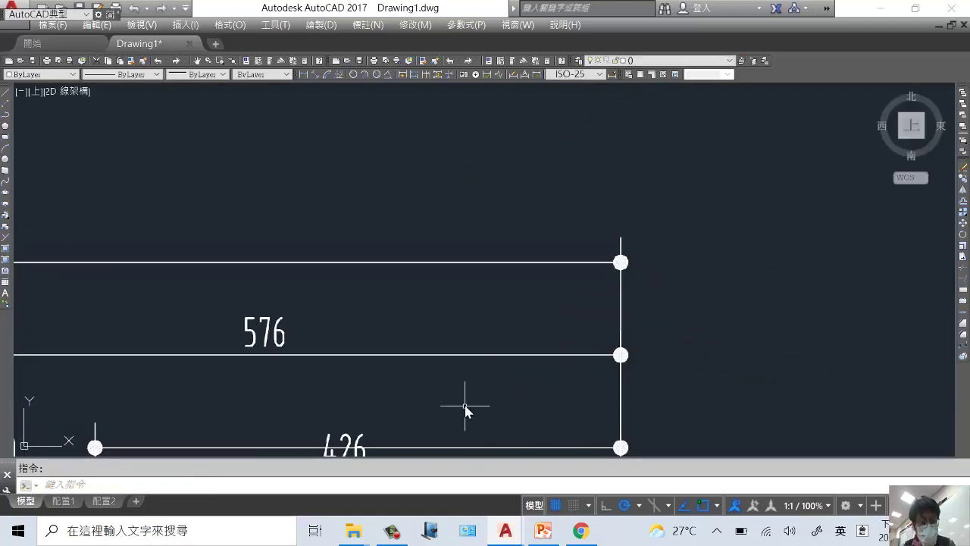
key("XF86AudioRaiseVolume")
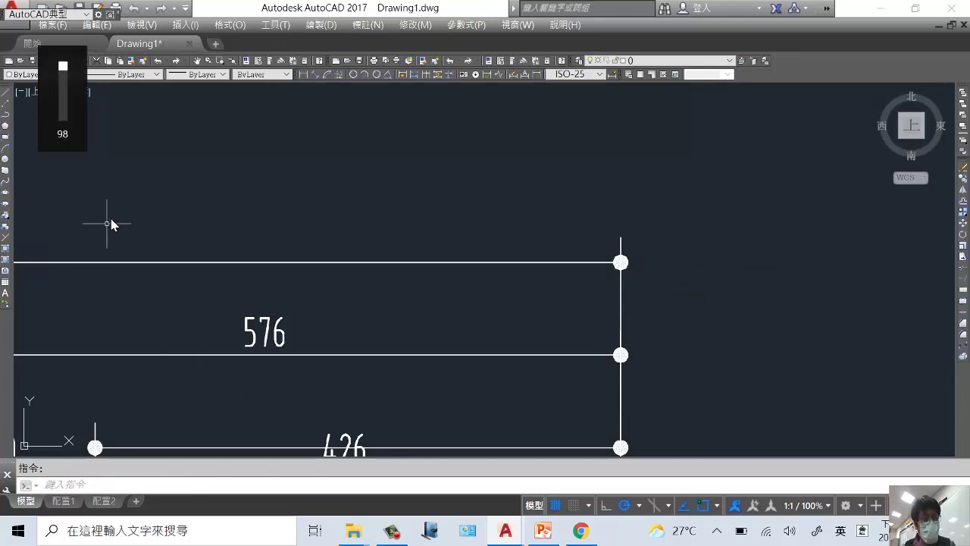
key("Escape")
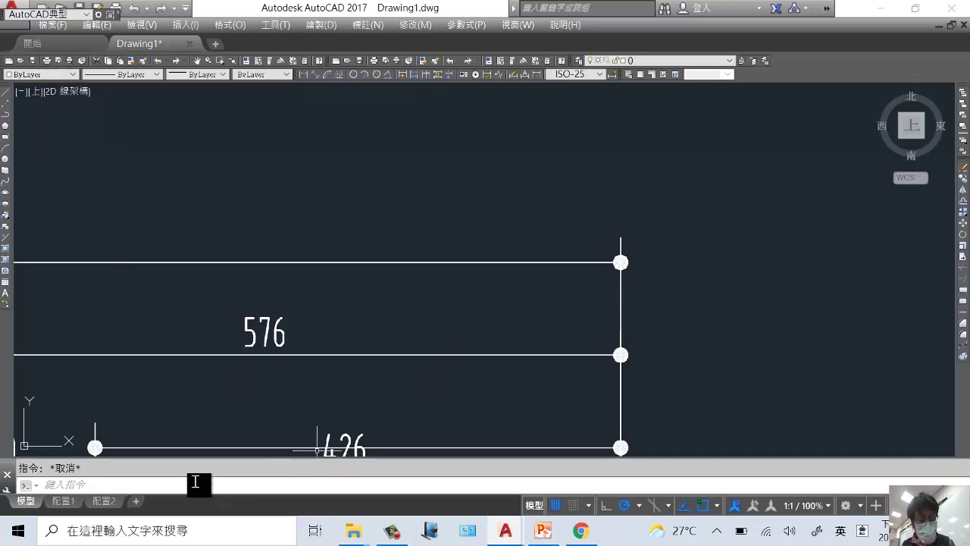
scroll(342, 271, "down", 3)
middle_click_drag(342, 271, 762, 260)
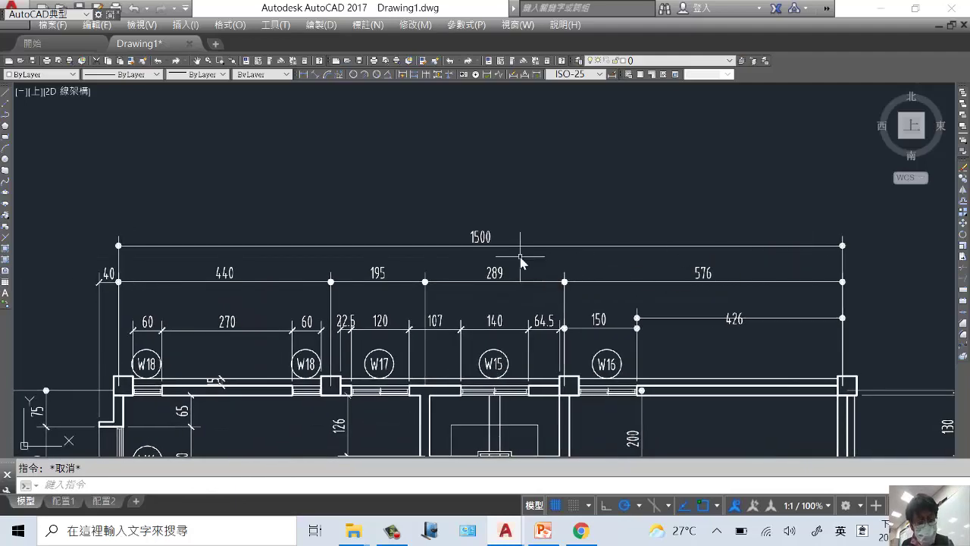
right_click(520, 260, "shift")
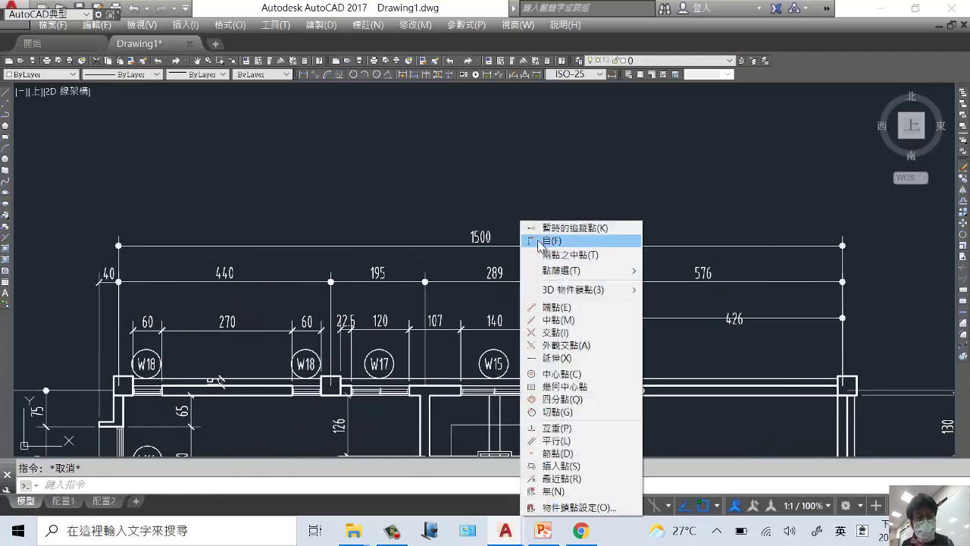
left_click(568, 311)
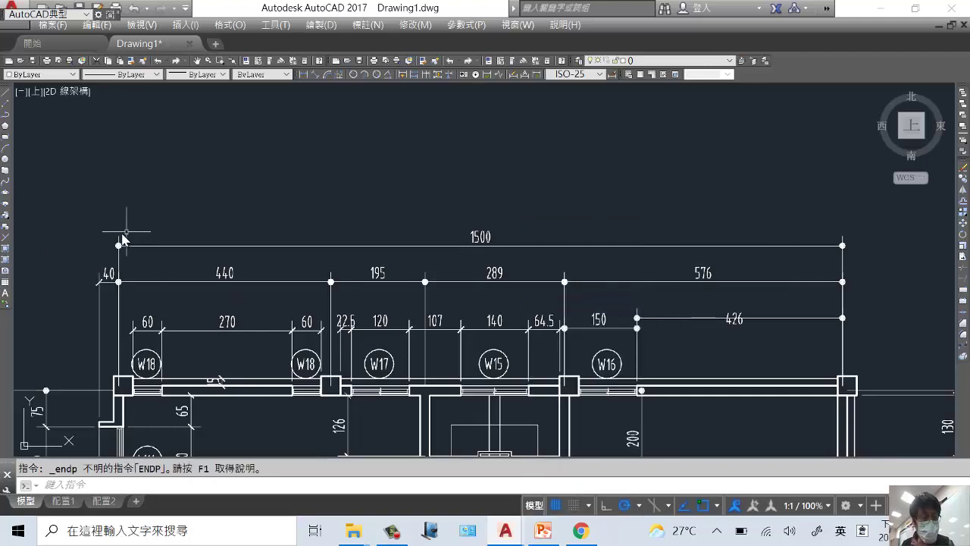
scroll(120, 241, "up", 3)
scroll(160, 176, "down", 3)
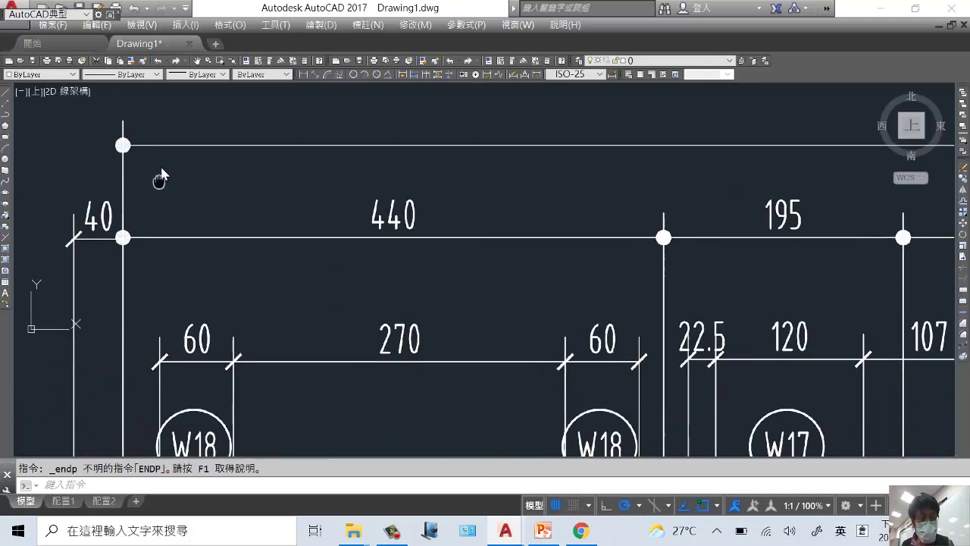
scroll(173, 182, "up", 4)
right_click(188, 212, "shift")
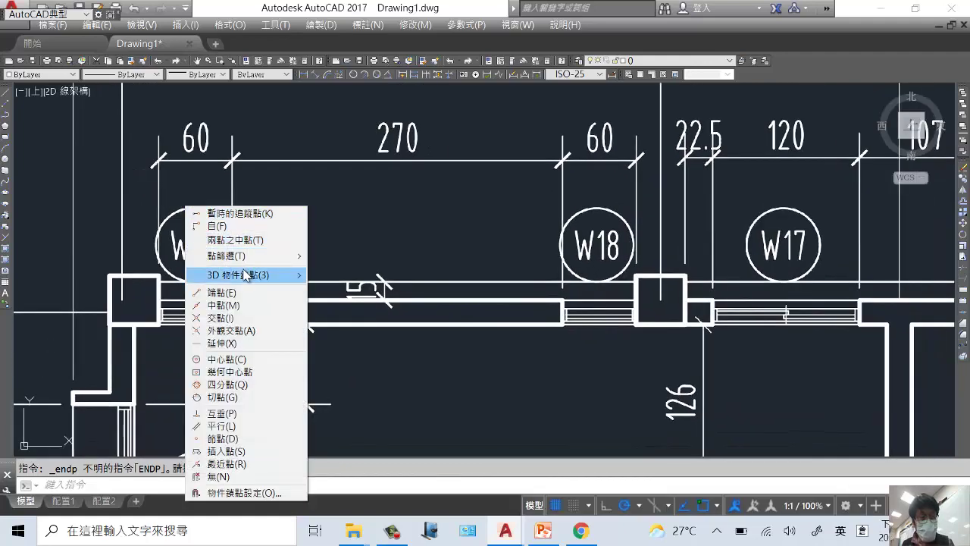
mouse_move(244, 276)
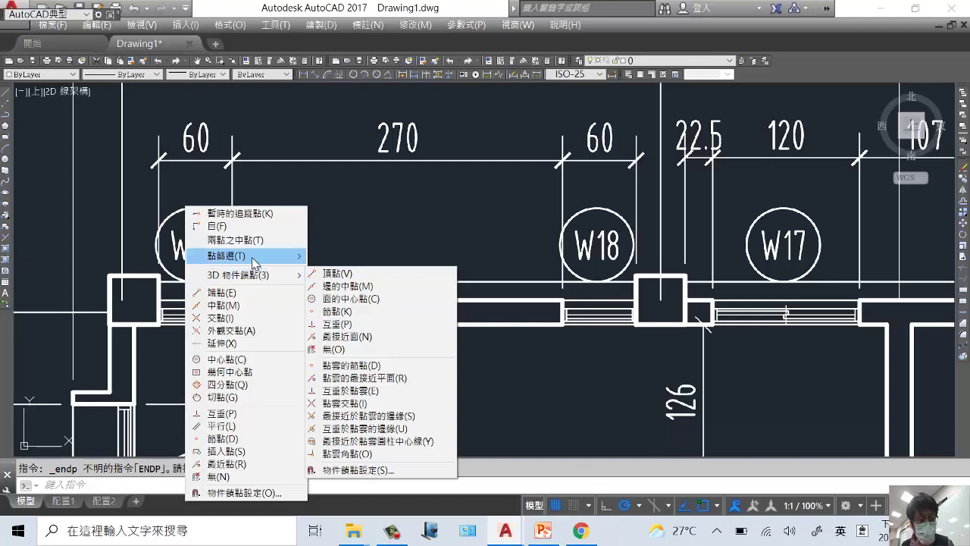
- Draw a straight line joining the upper extension line ends of the overall 1500 dimension above the plan
scroll(235, 227, "down", 5)
scroll(201, 223, "up", 3)
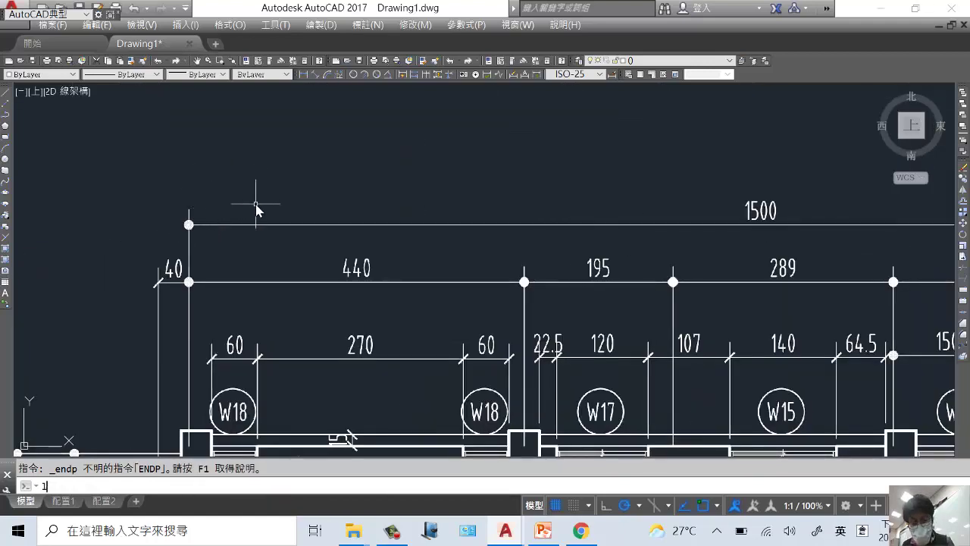
key("Return")
left_click(189, 224)
scroll(603, 171, "down", 4)
scroll(604, 171, "down", 4)
scroll(435, 200, "up", 6)
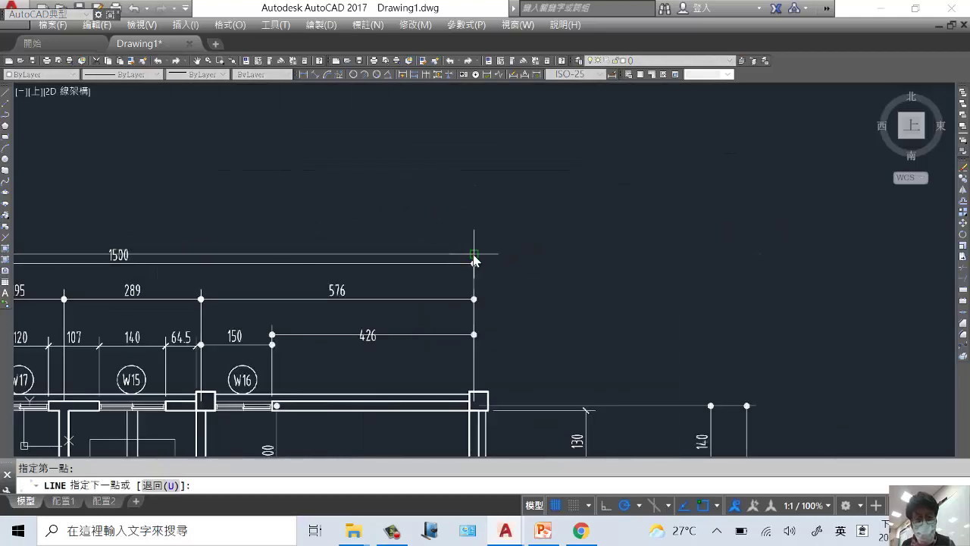
left_click(473, 258)
key("Return")
- List the properties of the line drawn along the 1500 dimension and highlight its X difference value
type("li")
key("Return")
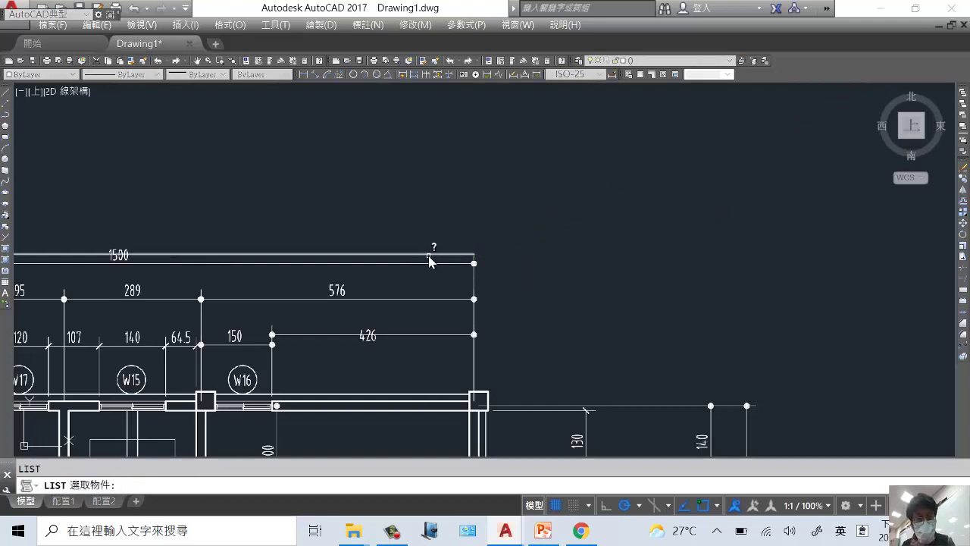
left_click(431, 256)
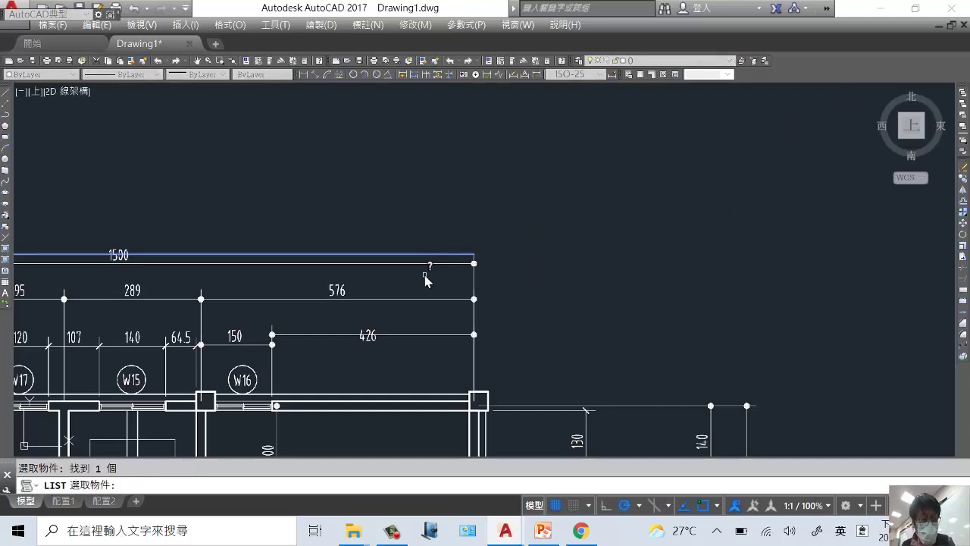
key("Return")
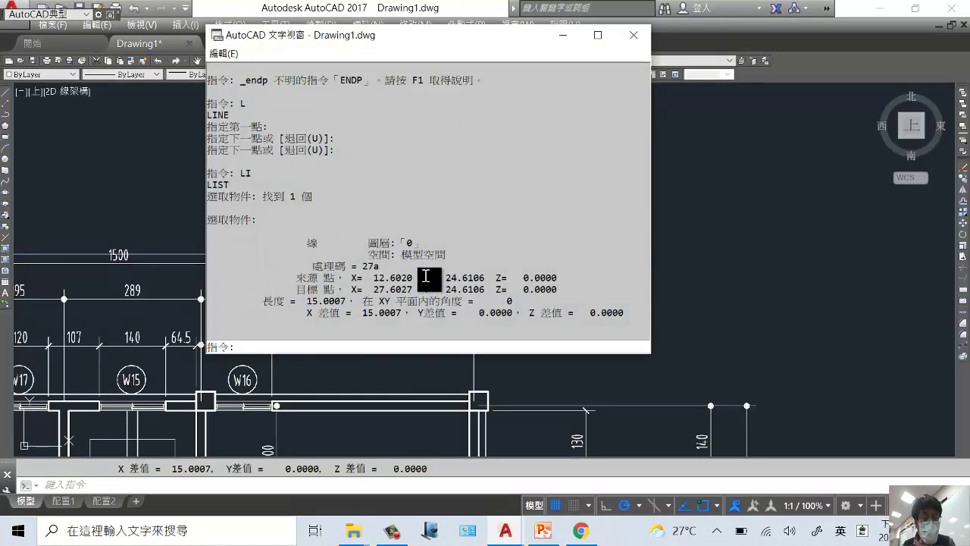
left_click_drag(370, 312, 401, 312)
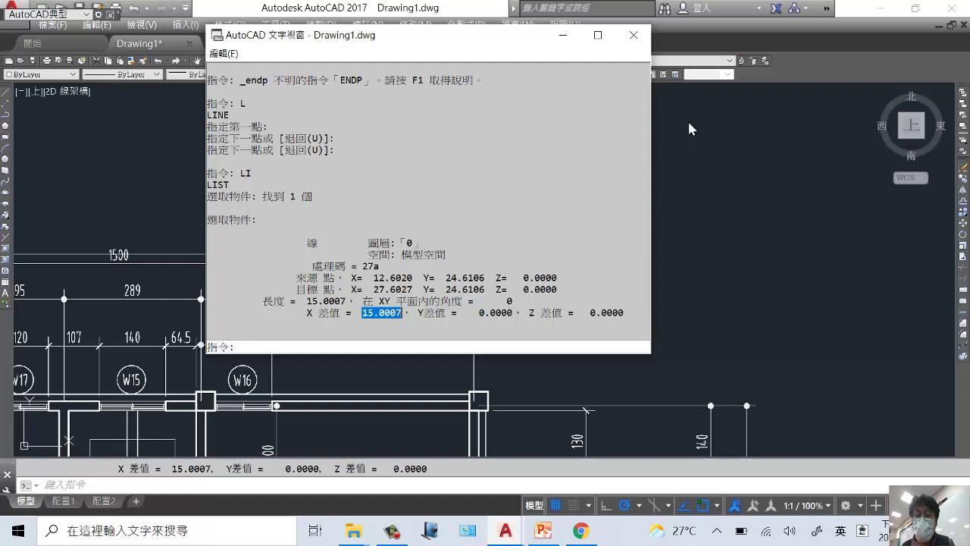
left_click(563, 37)
- Start scaling the attached PDF sheet in model space
scroll(542, 201, "down", 5)
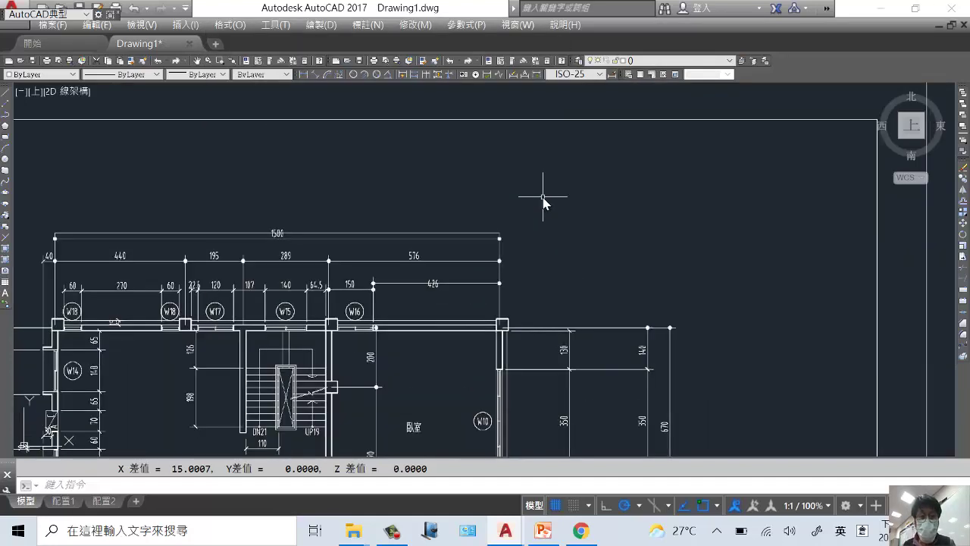
middle_click_drag(558, 204, 558, 147)
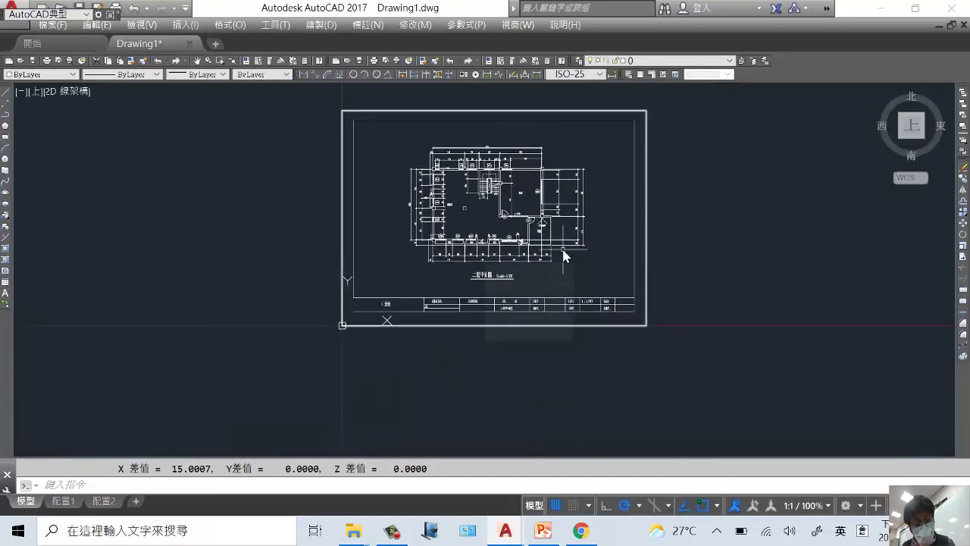
type("sc")
key("Return")
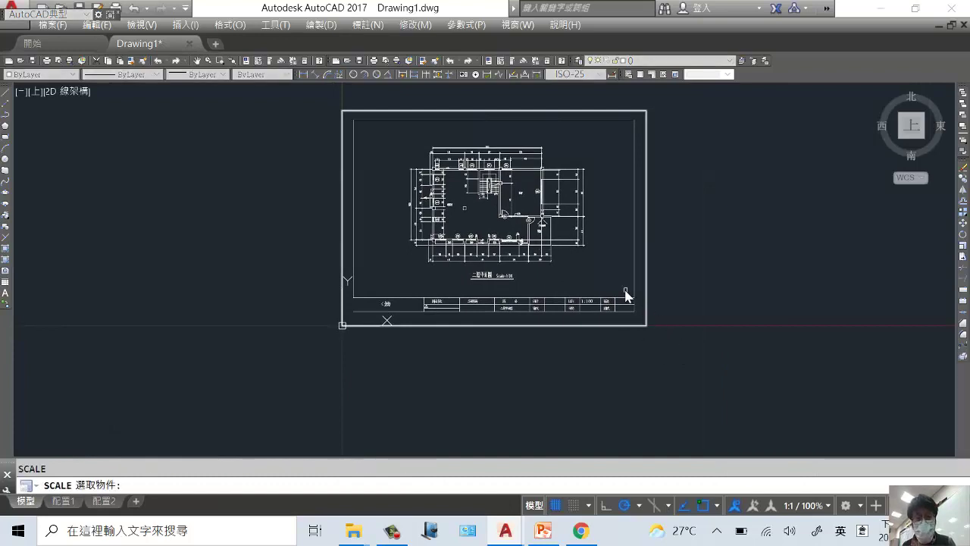